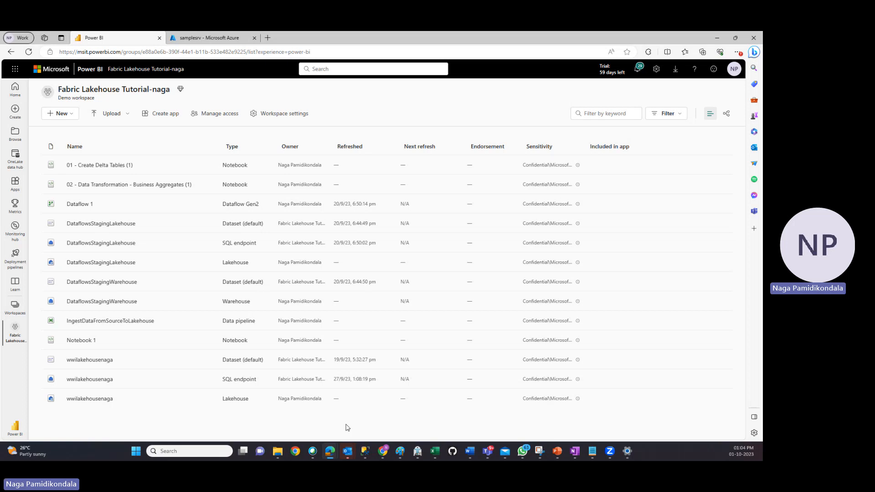
Switch to the Azure portal and view the SQL databases on the samplesrv server
click(229, 38)
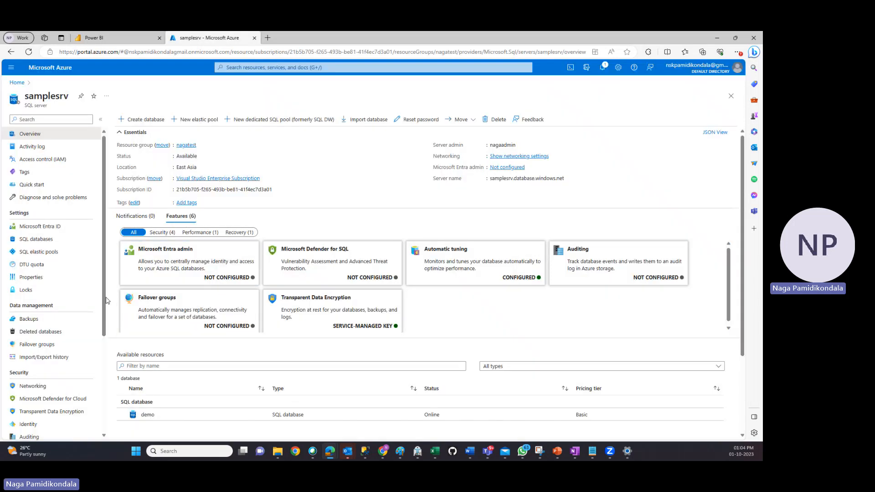
click(114, 38)
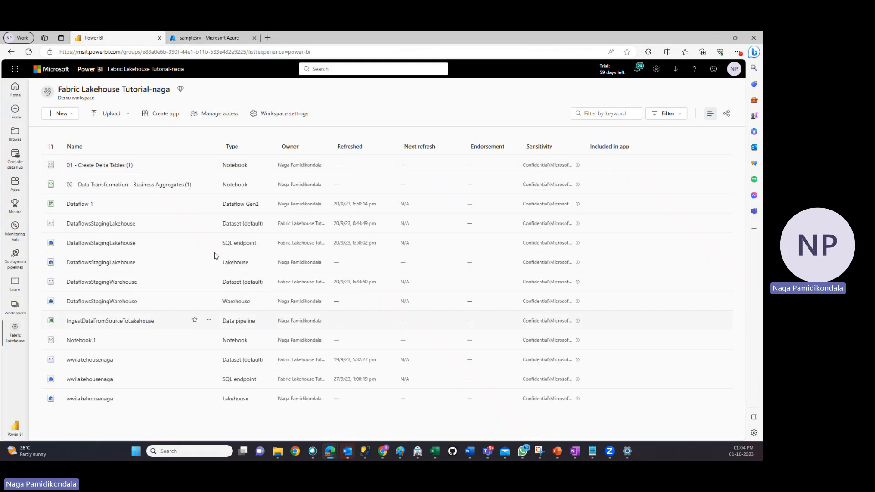
click(205, 39)
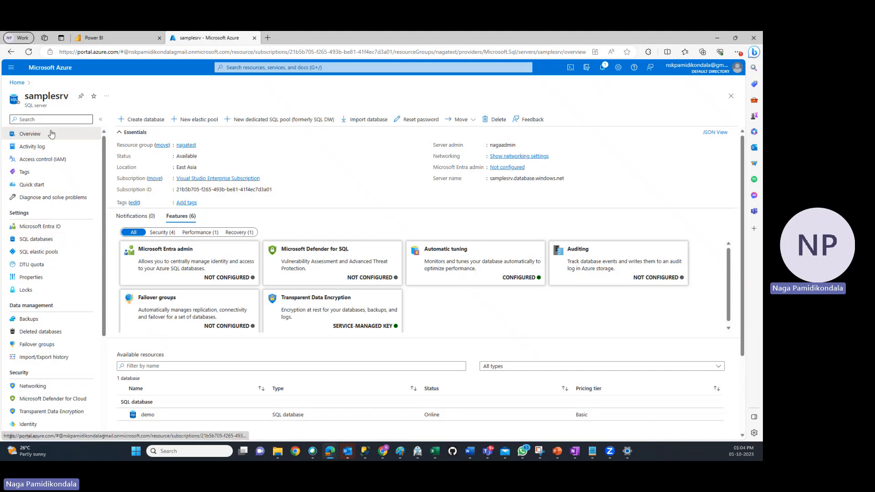
drag(71, 99, 28, 101)
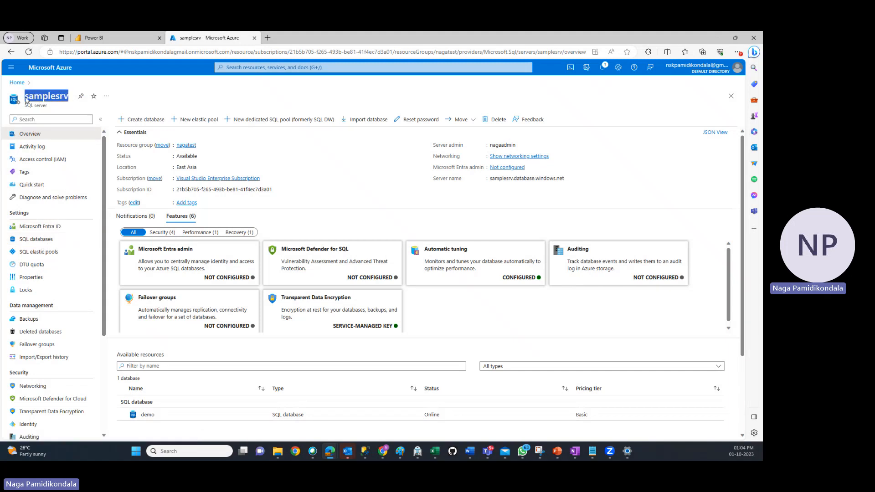
click(31, 243)
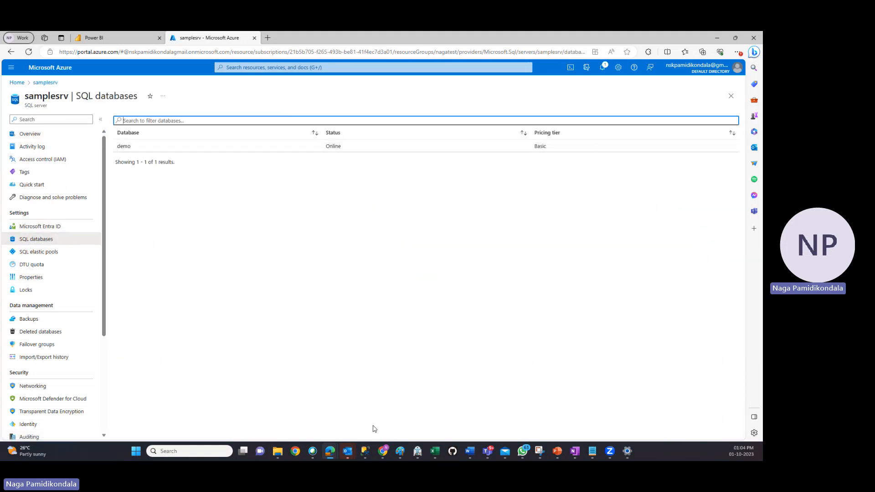
View the demo database's tables and the customer query results in SQL Server Management Studio, and return to the browser
click(365, 451)
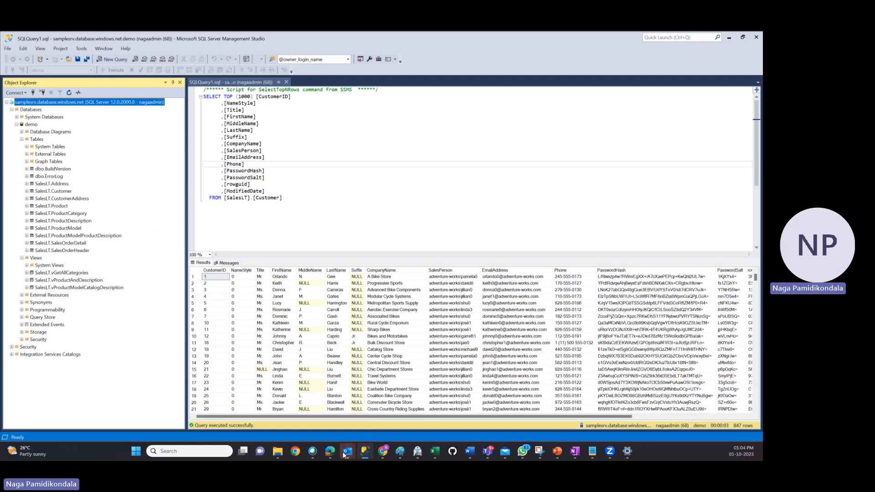
mouse_move(330, 452)
click(301, 401)
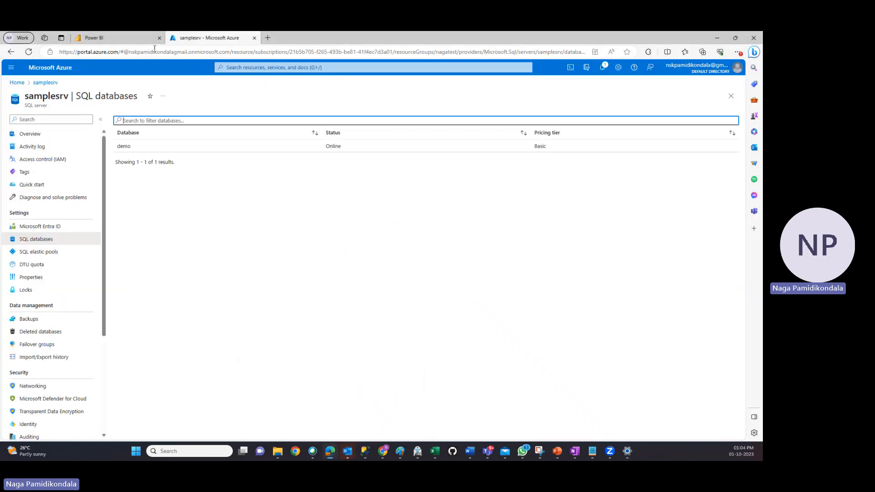
Create a lakehouse named sqldbmigrate in the Fabric Lakehouse Tutorial workspace in Power BI
click(114, 39)
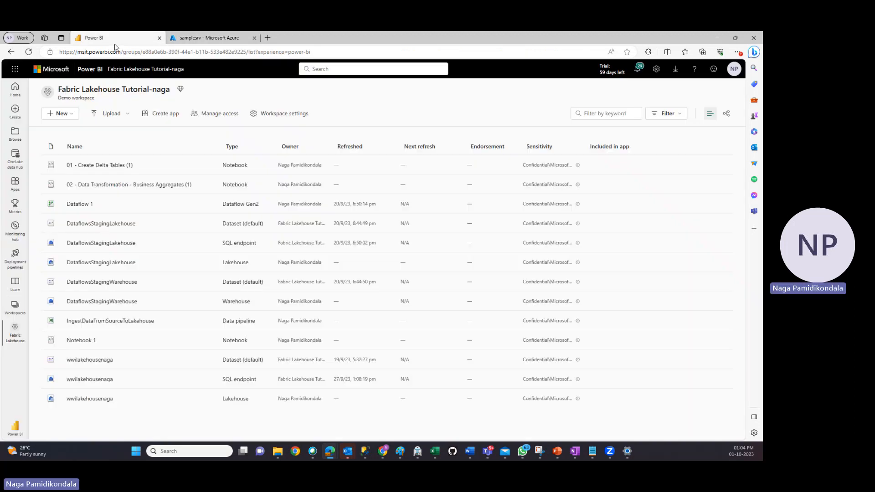
click(69, 118)
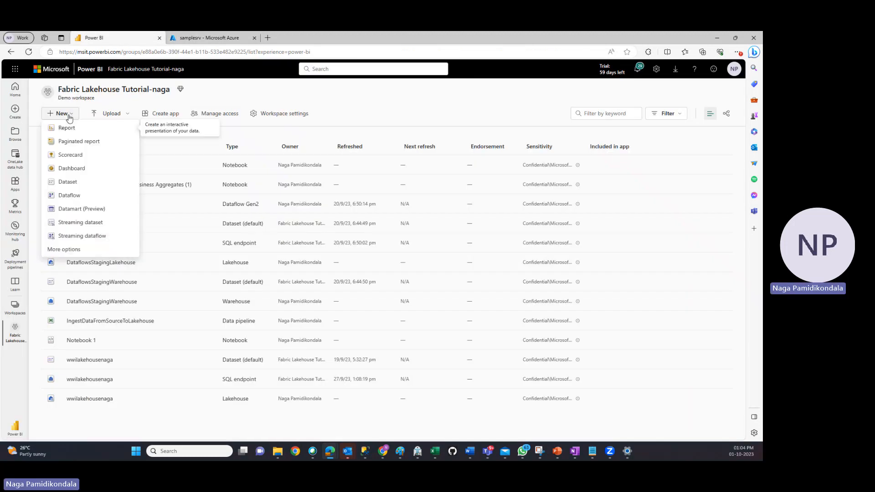
click(67, 250)
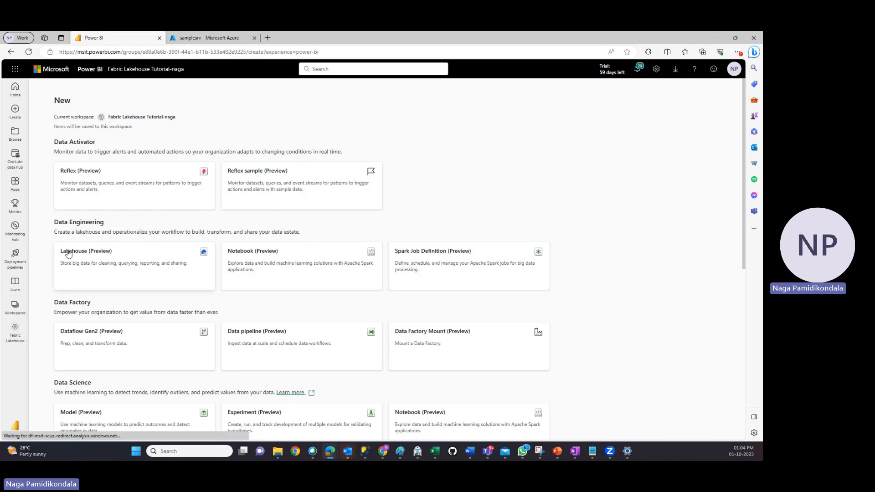
click(68, 254)
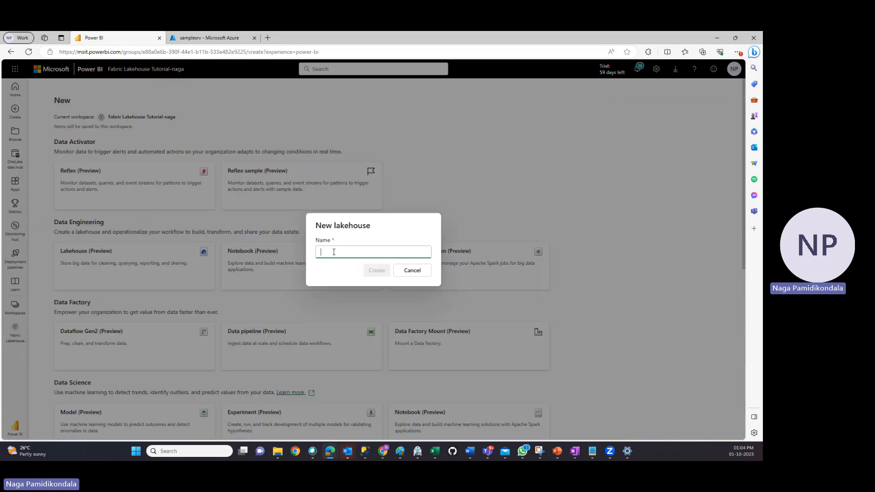
text(sqlmi)
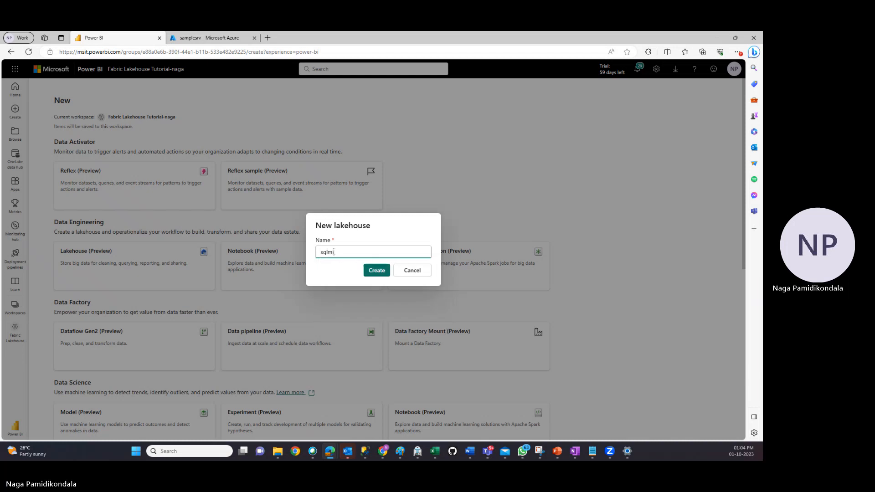
text(grate)
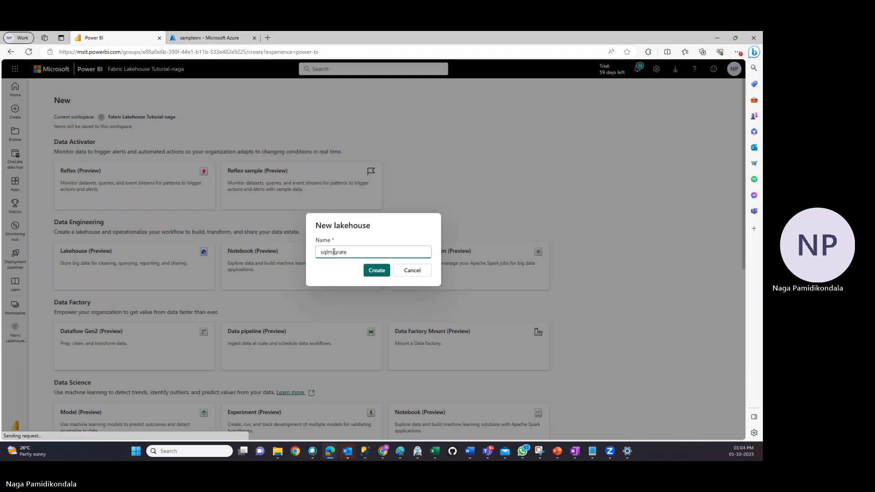
click(328, 252)
text(db)
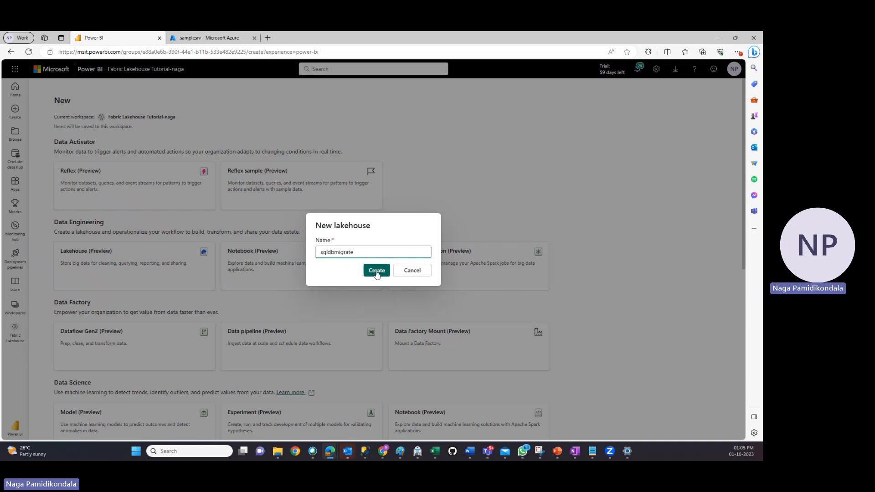
click(376, 271)
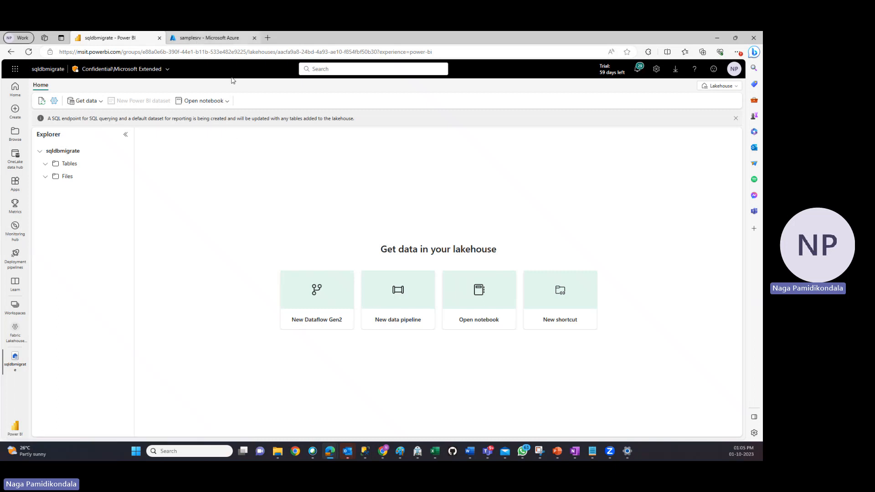
Create a new data pipeline named migratesqldb from the lakehouse
click(394, 323)
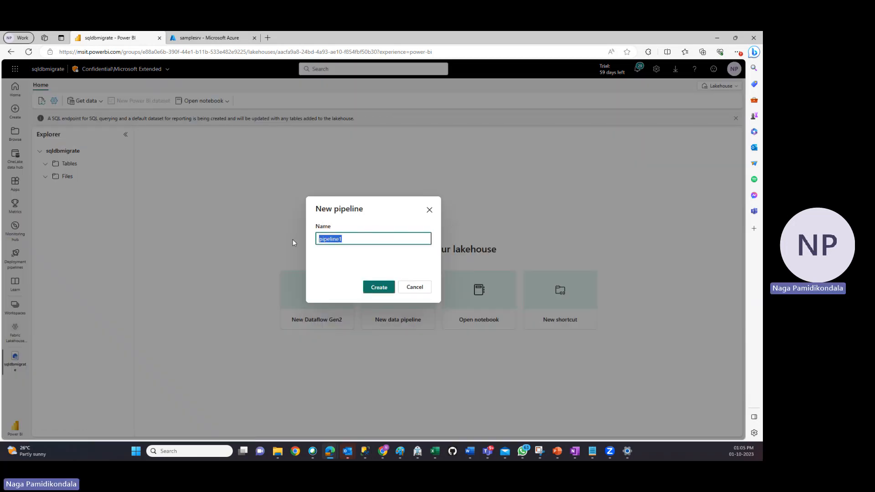
text(migratesqldb)
click(383, 288)
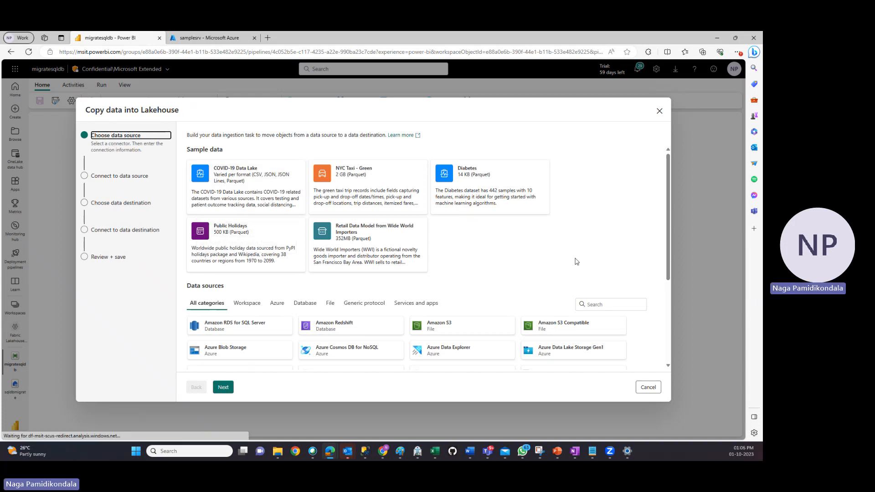
Choose Azure SQL Database as the data source and continue to its connection settings
scroll(578, 240, down, 1)
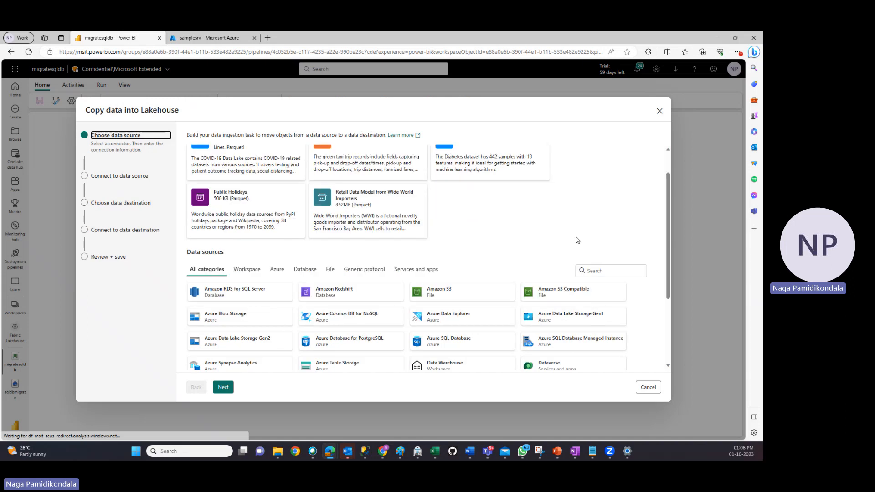
scroll(578, 241, down, 2)
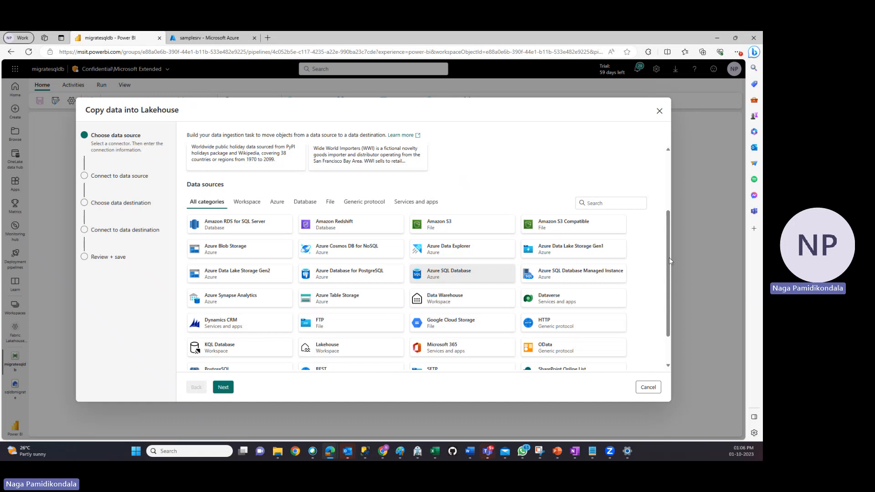
drag(666, 256, 646, 249)
scroll(646, 249, down, 1)
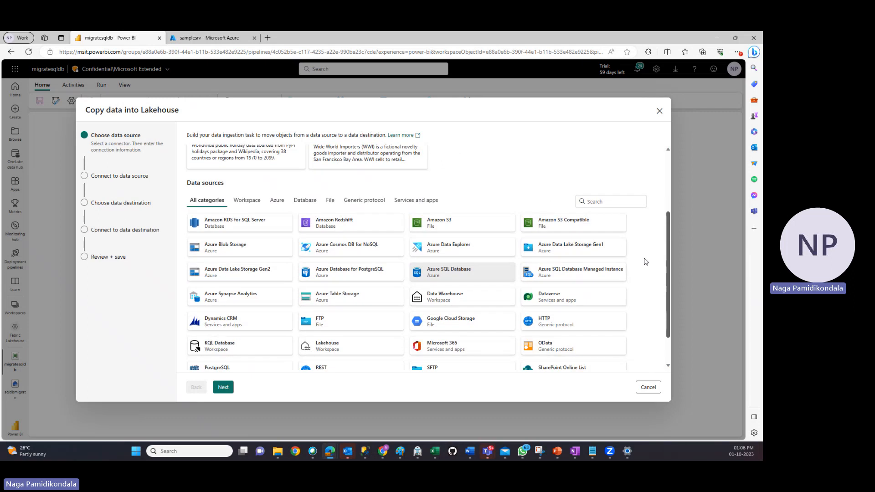
click(229, 385)
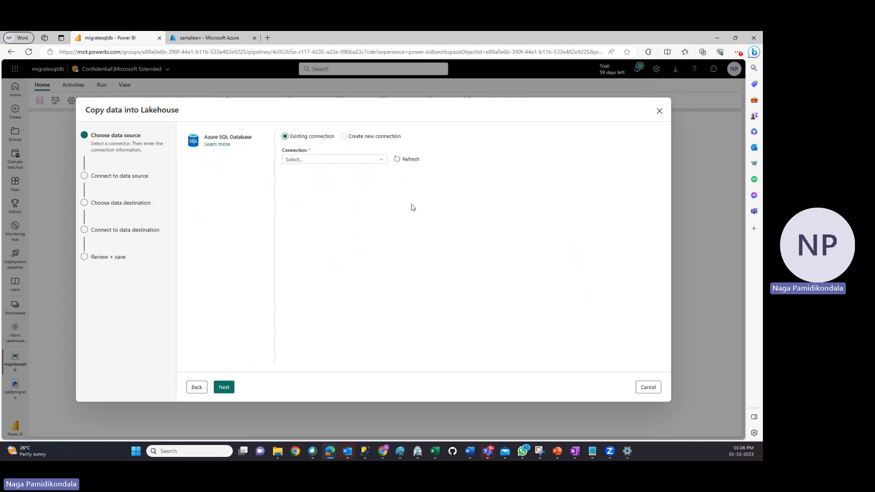
Start a new connection and set its server to samplesrv.database.windows.net, copied from the demo database's overview in the Azure portal
click(344, 138)
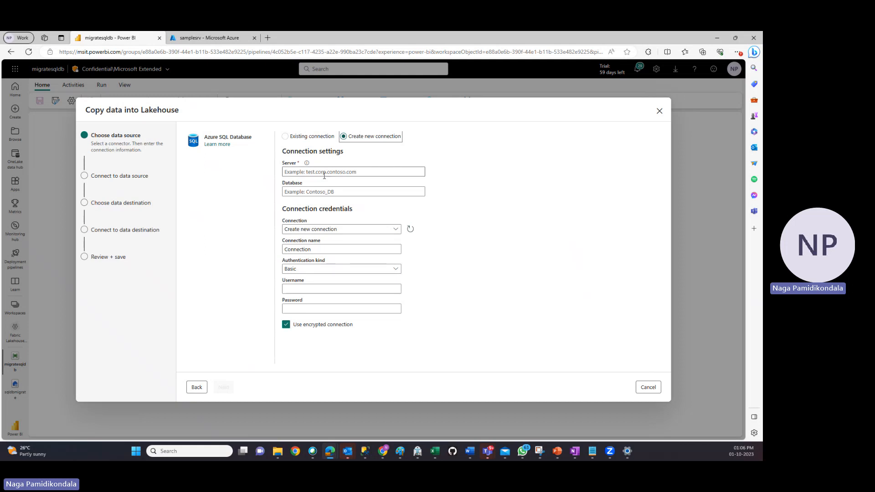
click(322, 172)
click(206, 37)
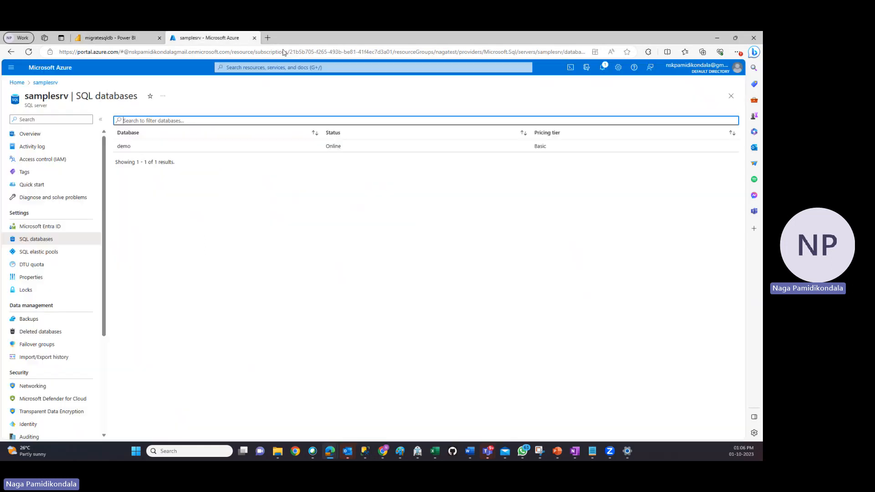
click(124, 146)
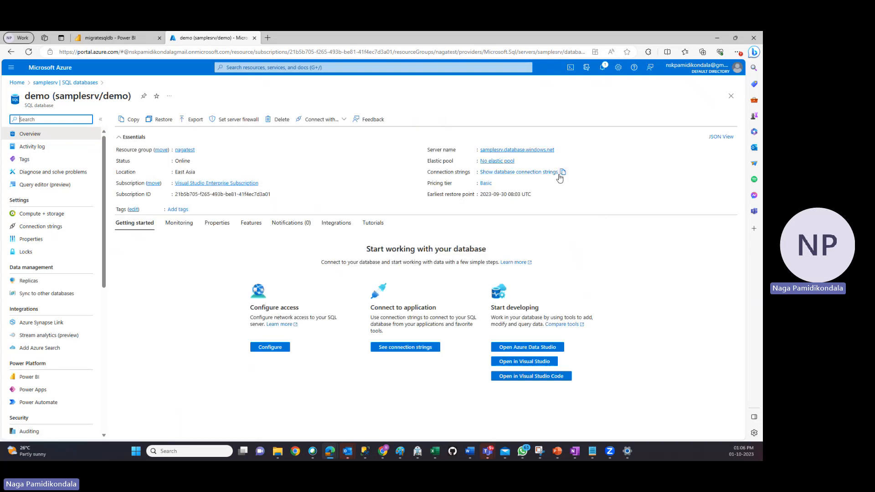
click(559, 149)
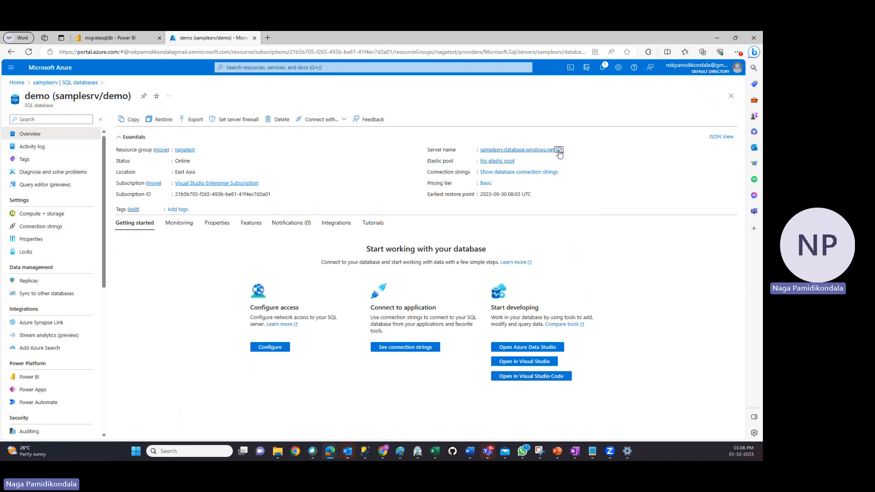
click(128, 38)
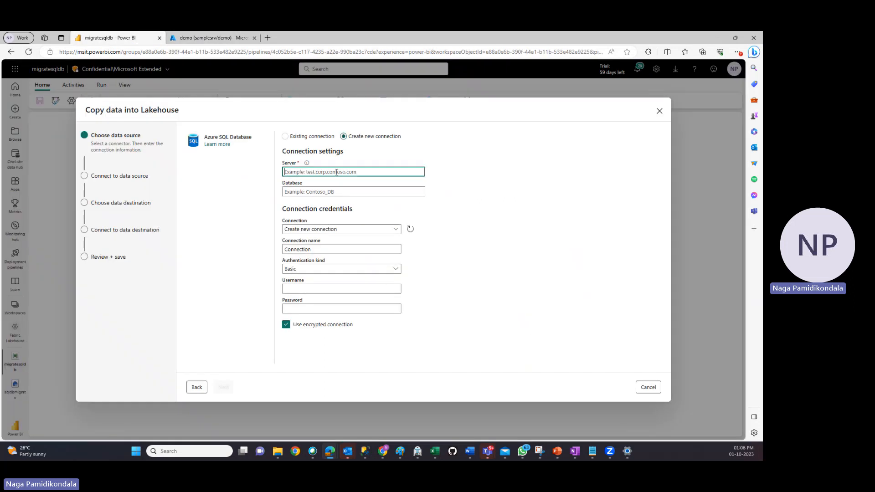
key(ctrl+v)
Set the new connection's database to demo and open the choices for its connection credentials
click(331, 192)
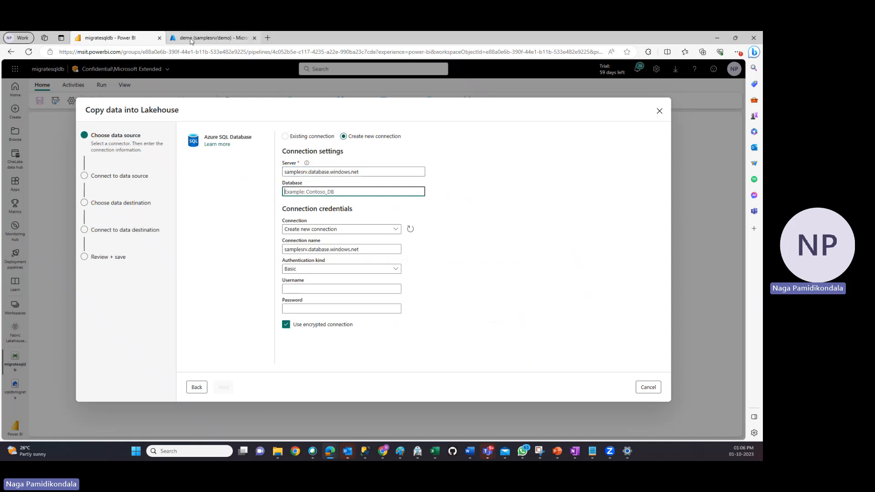
text(demo)
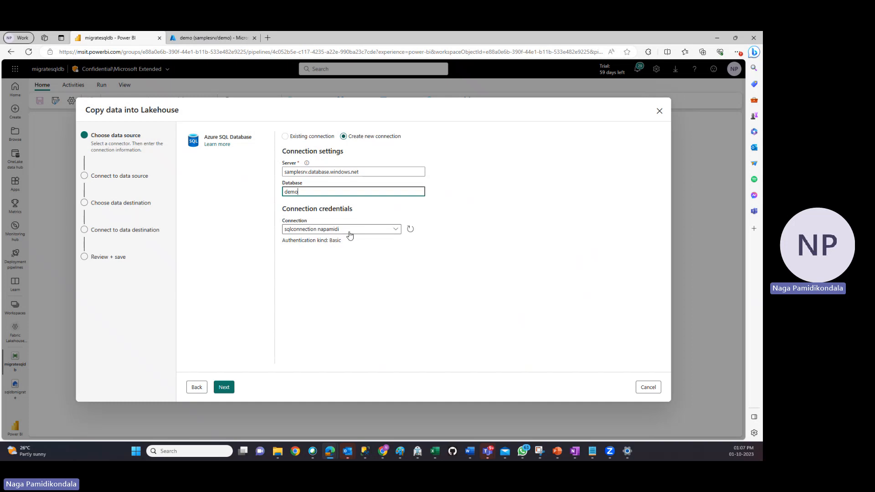
key(Tab)
click(287, 233)
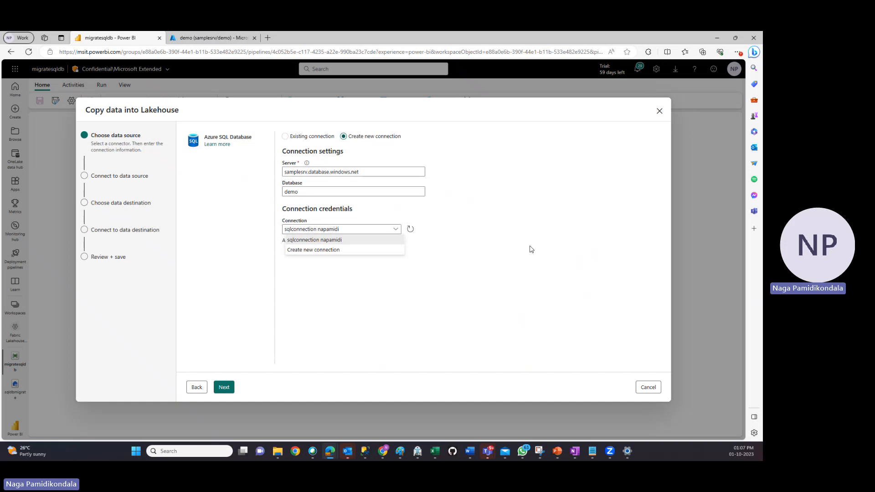
Review the public access and firewall rules in the samplesrv server's networking settings in the Azure portal
click(225, 37)
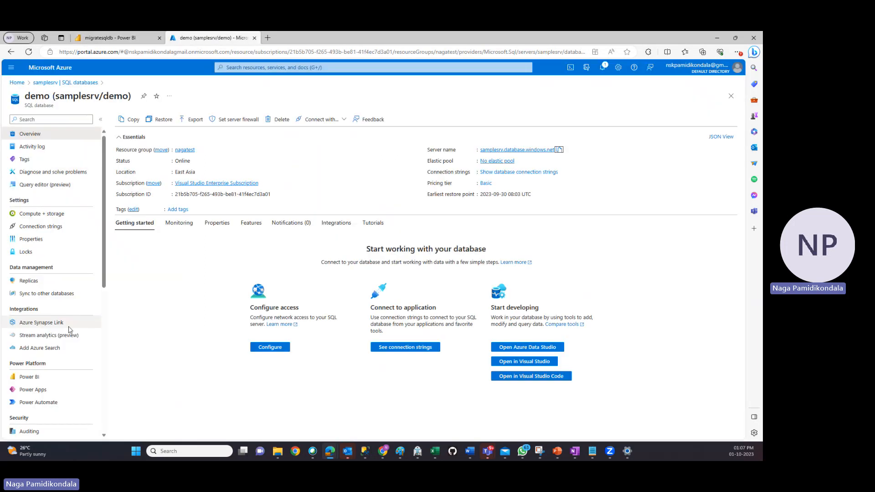
click(529, 150)
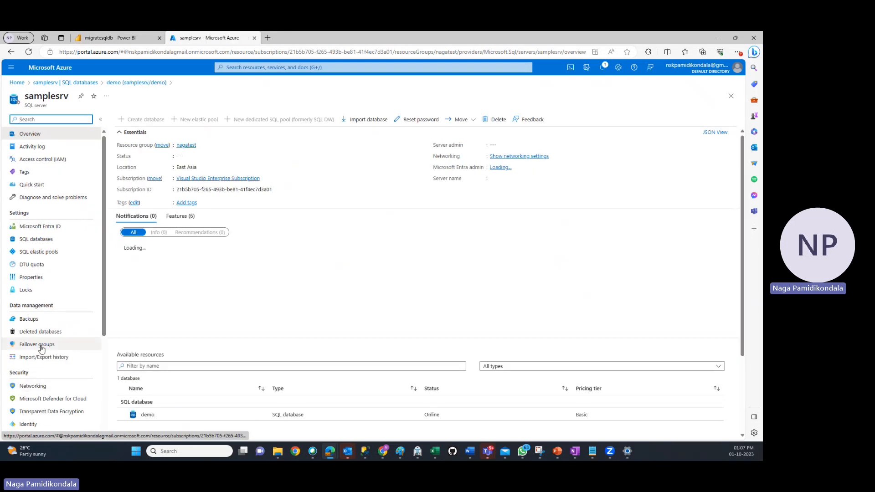
scroll(39, 319, down, 2)
click(33, 292)
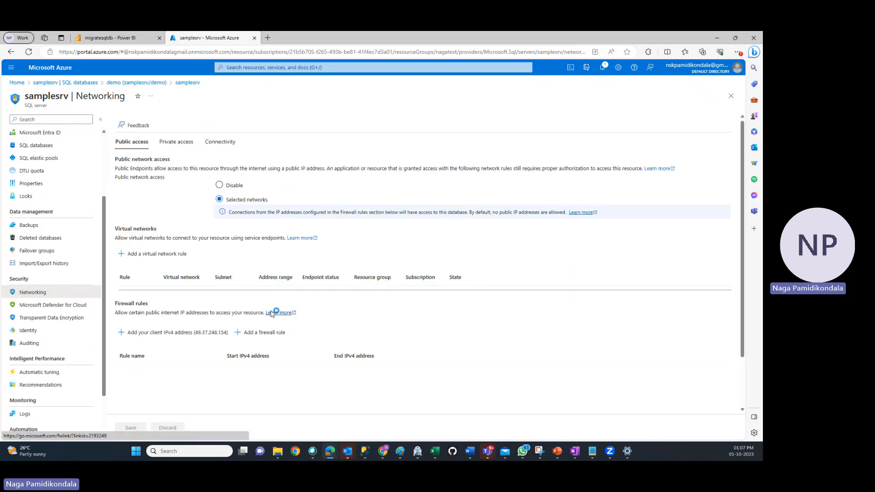
scroll(204, 324, down, 1)
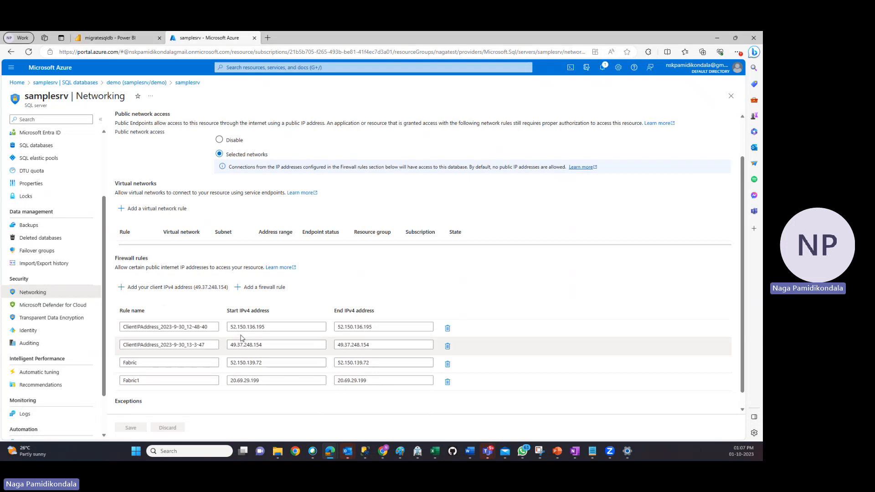
Return to the copy setup, choose the existing sqlconnection connection for the source, and test it before continuing to table selection
click(116, 38)
click(286, 136)
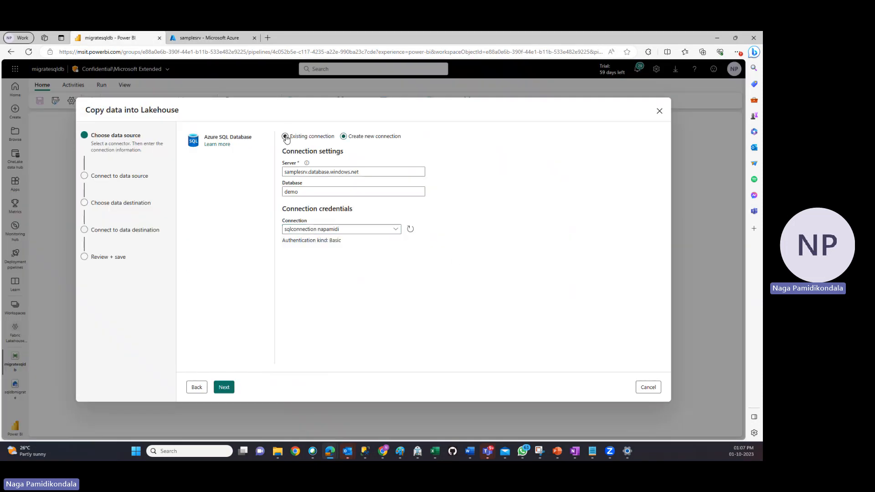
click(378, 160)
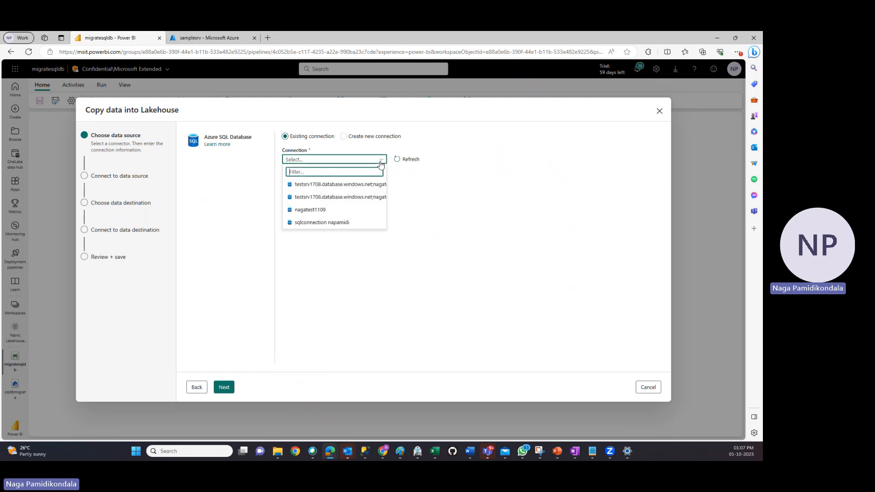
click(336, 222)
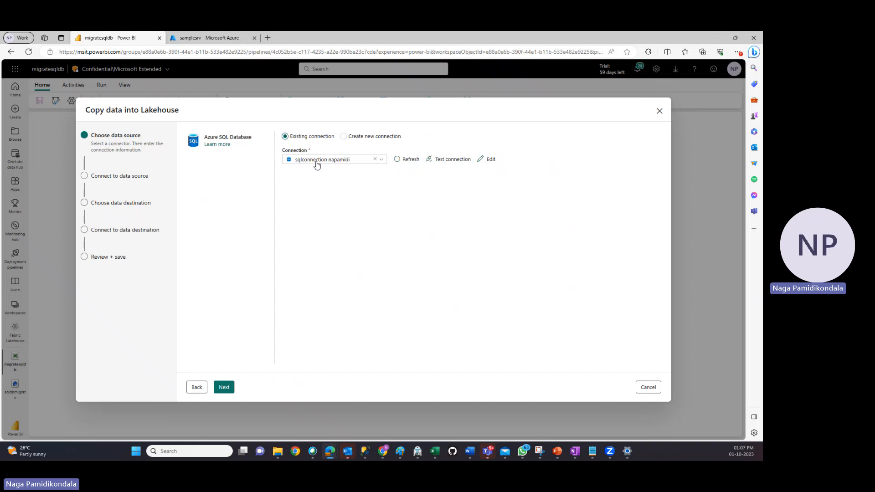
click(454, 160)
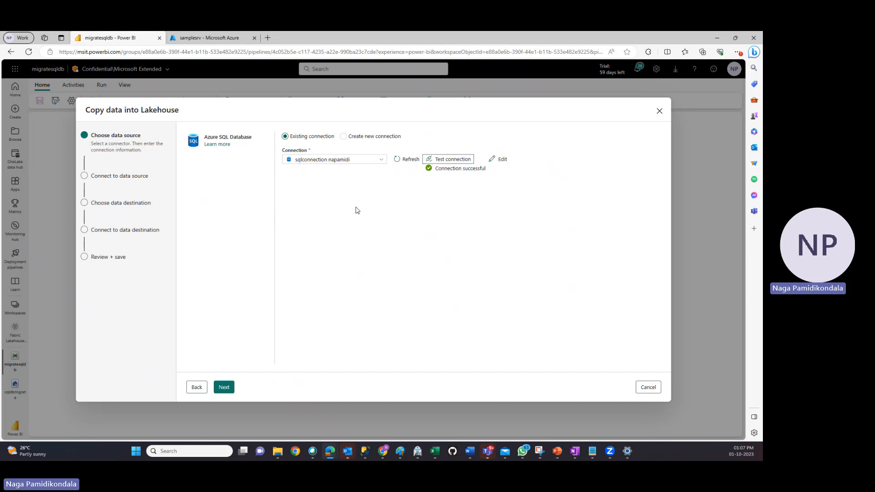
click(223, 388)
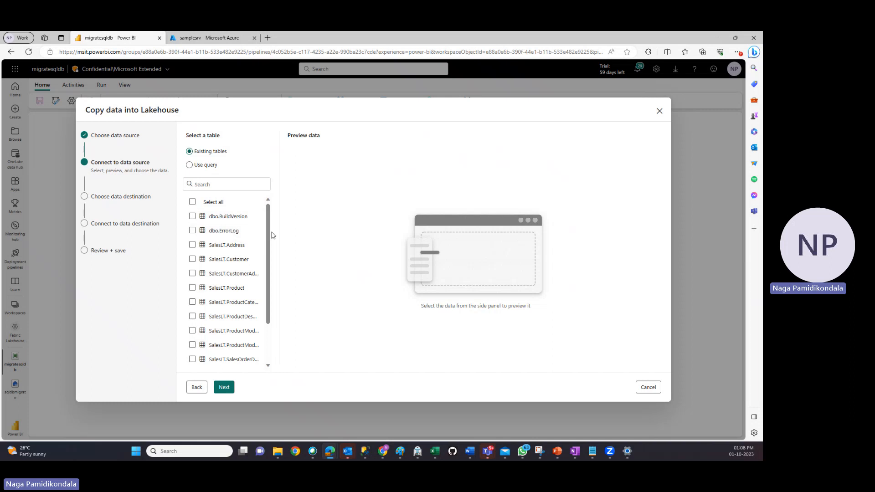
Select the source tables SalesLT.Address, SalesLT.Product, SalesLT.Customer, SalesLT.ProductModel and SalesLT.SalesOrderDetail for copying
drag(268, 237, 268, 276)
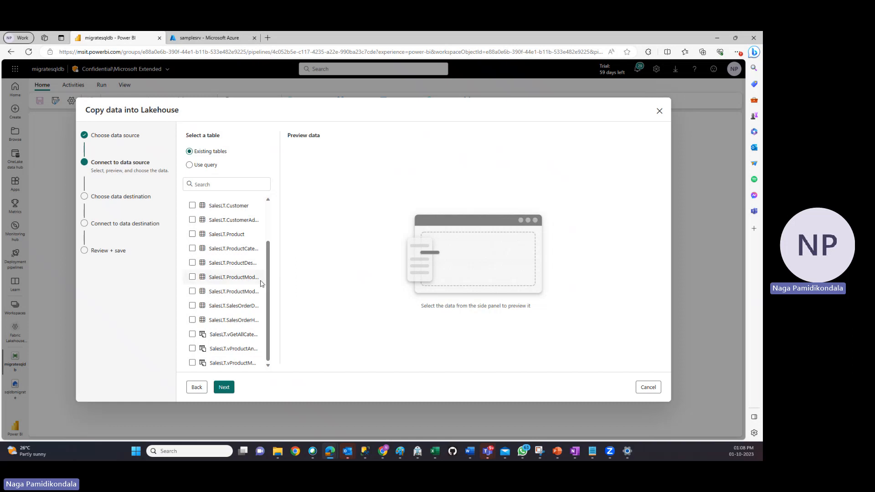
drag(268, 283, 270, 245)
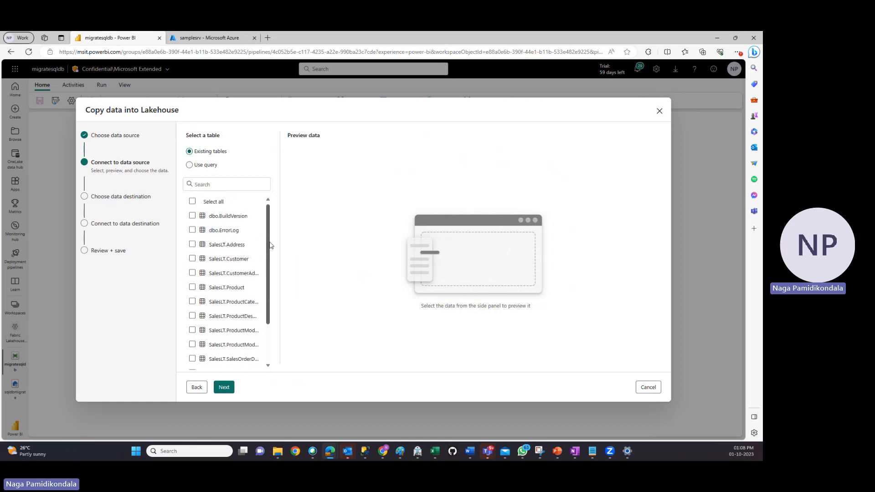
click(192, 246)
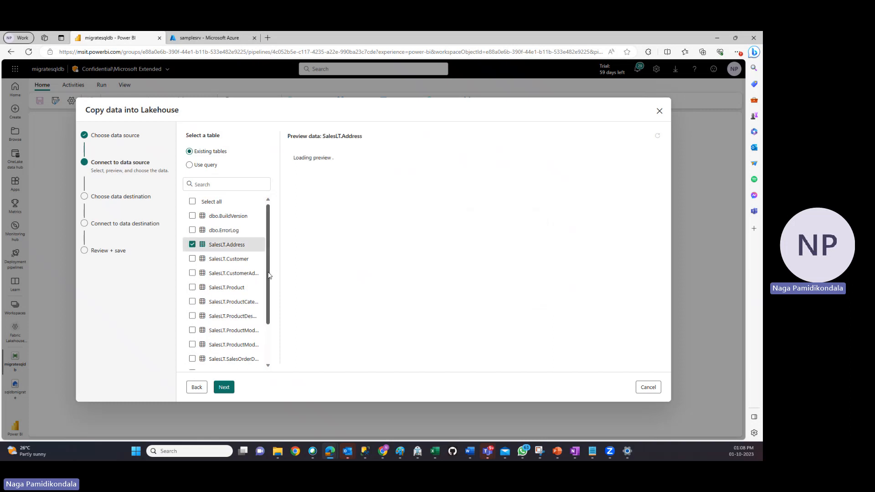
drag(268, 275, 269, 287)
click(193, 269)
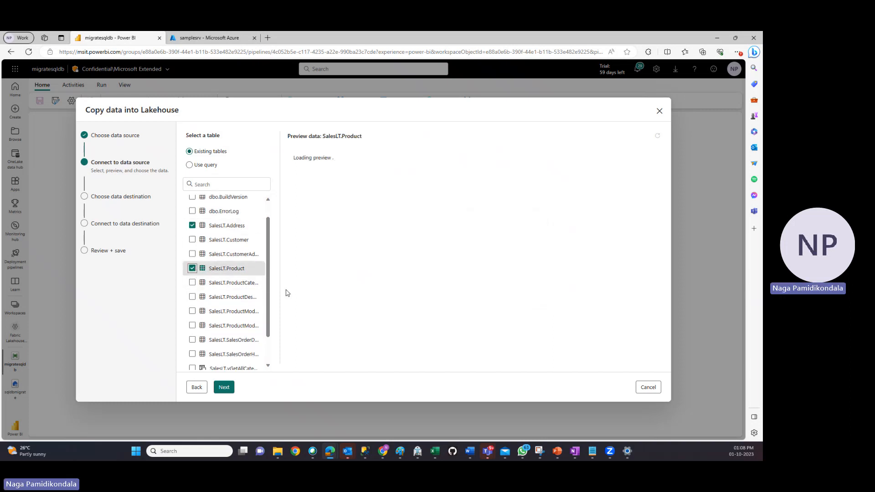
click(192, 241)
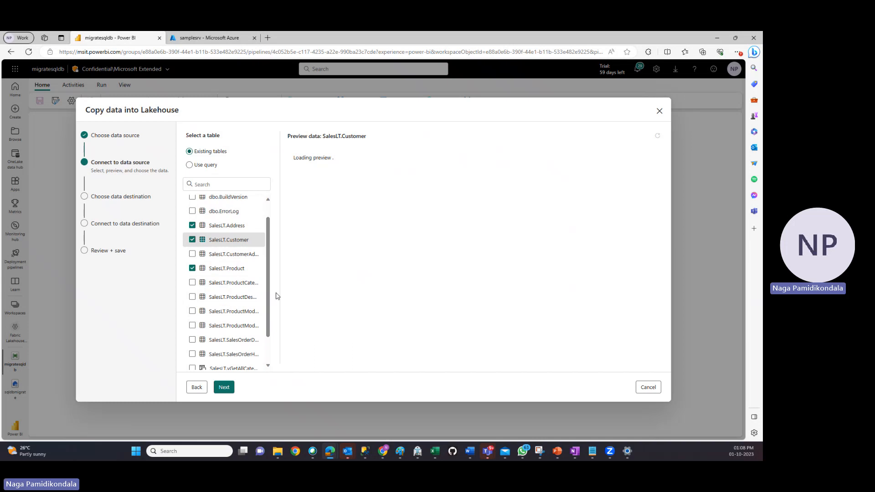
drag(279, 293, 350, 292)
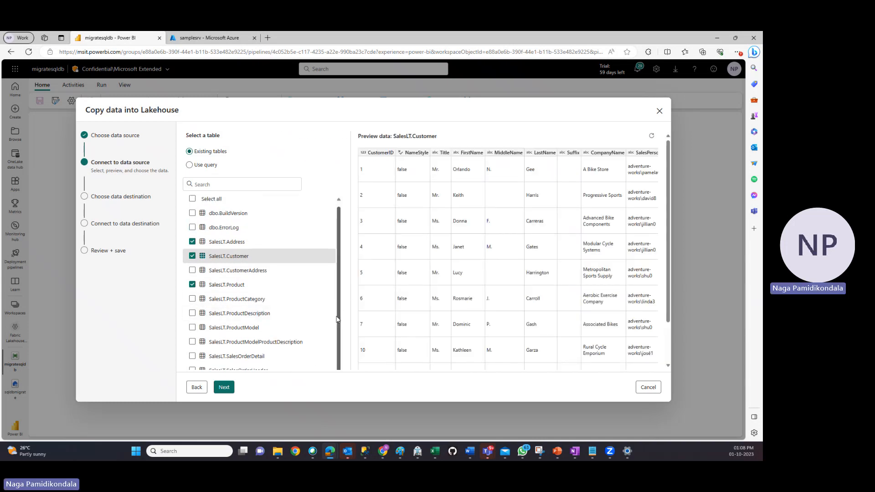
click(192, 327)
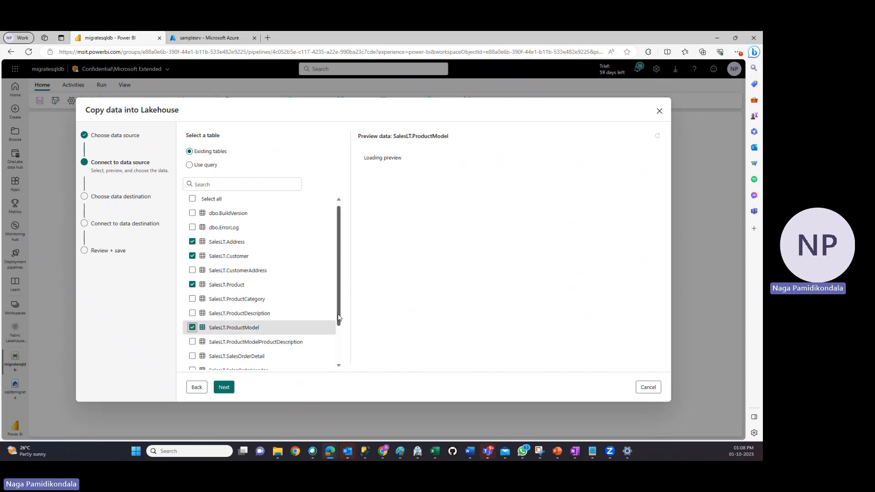
scroll(340, 346, down, 1)
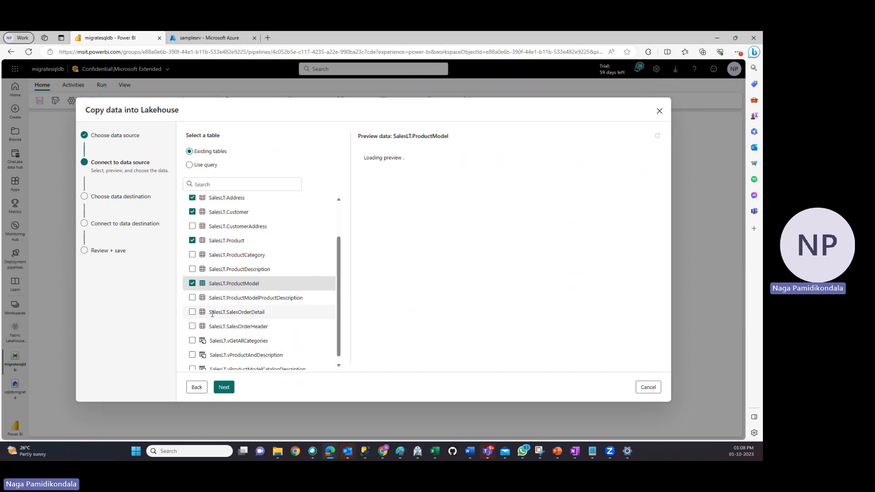
click(193, 313)
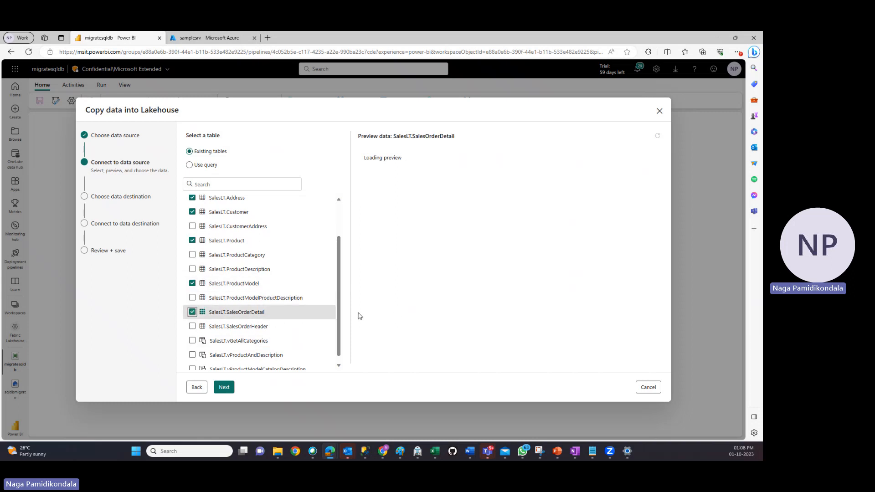
Review the full list of source tables and views, and compare it with the demo database in SQL Server Management Studio
scroll(341, 338, down, 1)
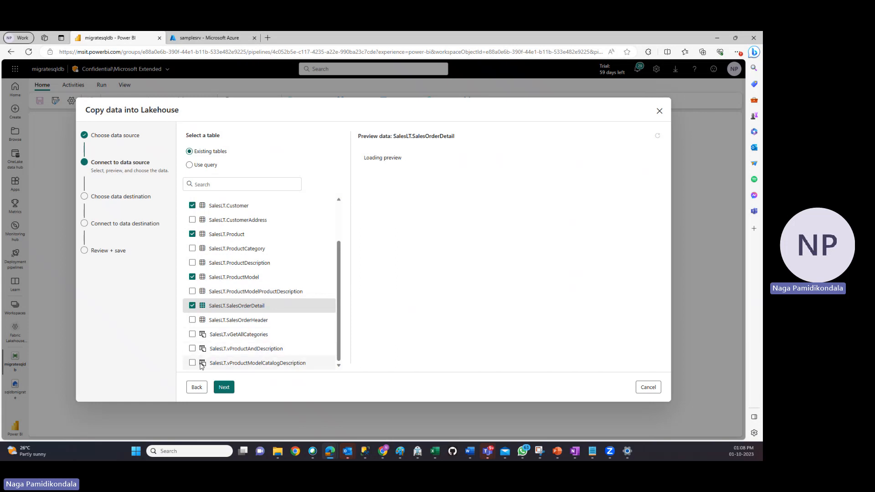
scroll(204, 349, up, 1)
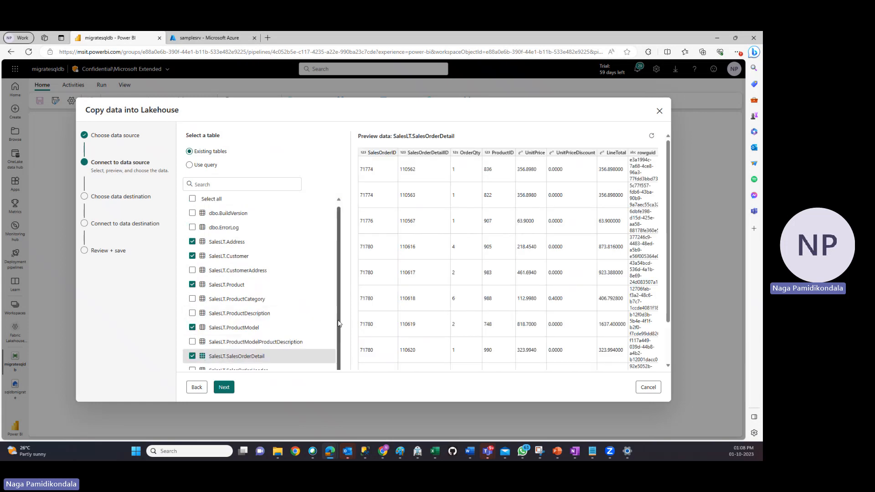
drag(338, 358, 339, 291)
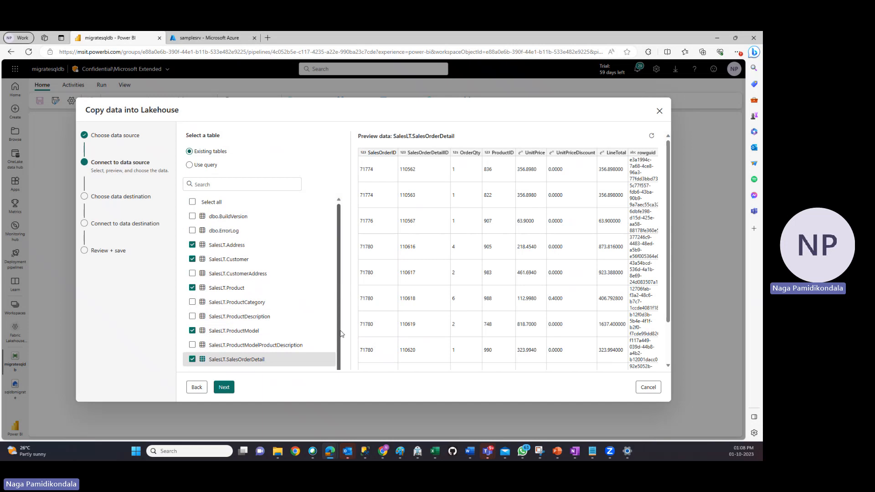
scroll(339, 328, down, 2)
scroll(338, 321, down, 2)
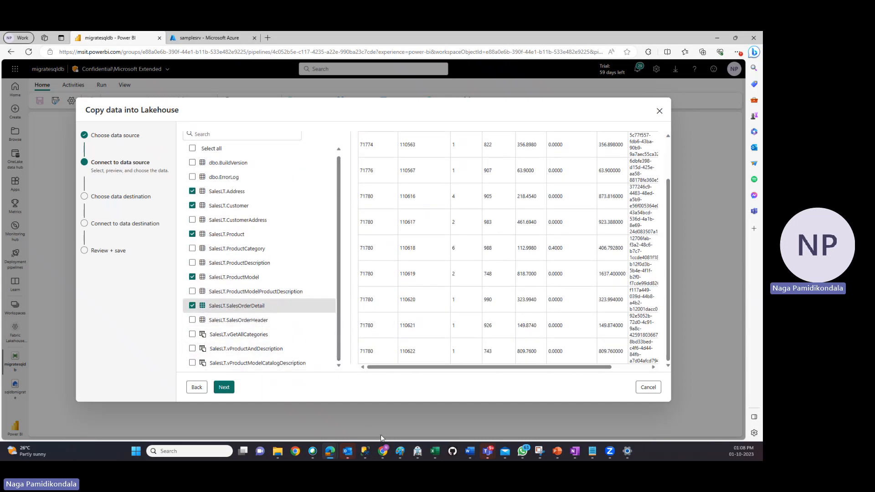
click(365, 451)
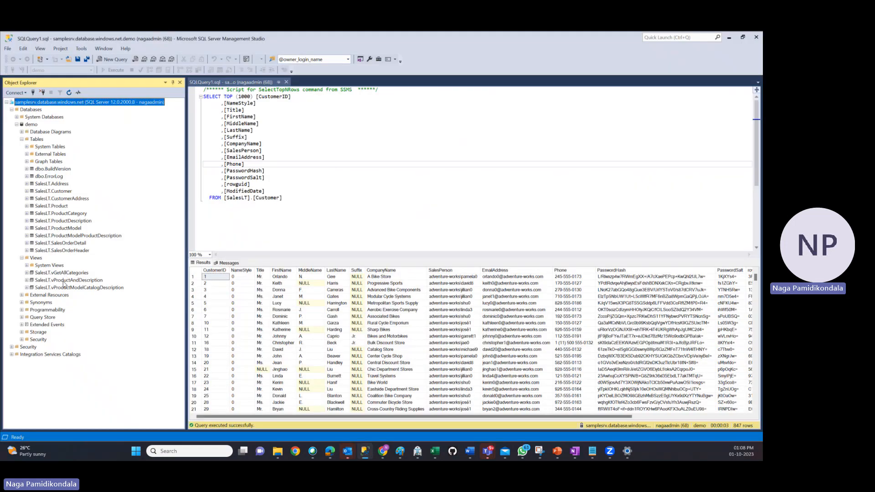
click(729, 38)
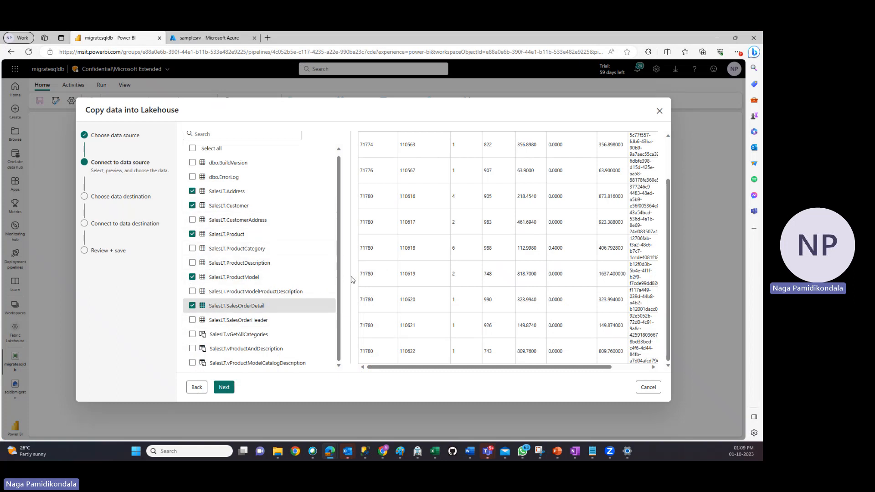
Proceed with the selected tables and use the existing lakehouse sqldbmigrate as the data destination
scroll(340, 228, up, 1)
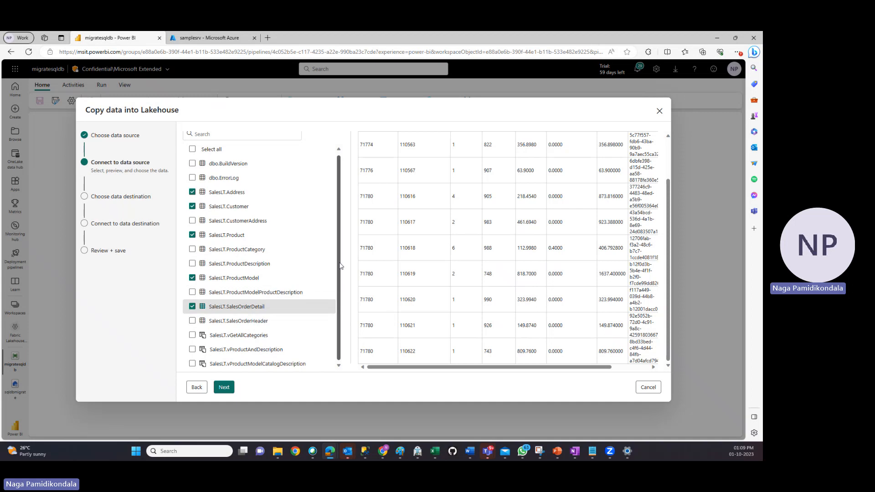
click(222, 389)
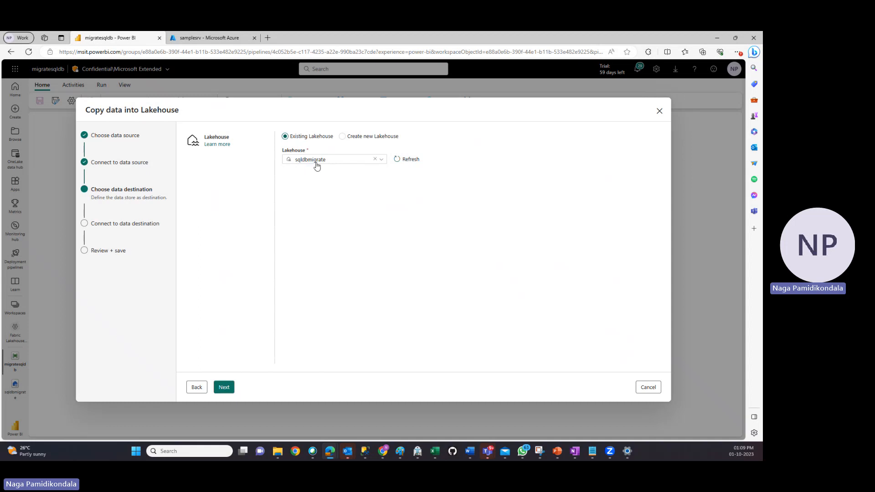
click(343, 138)
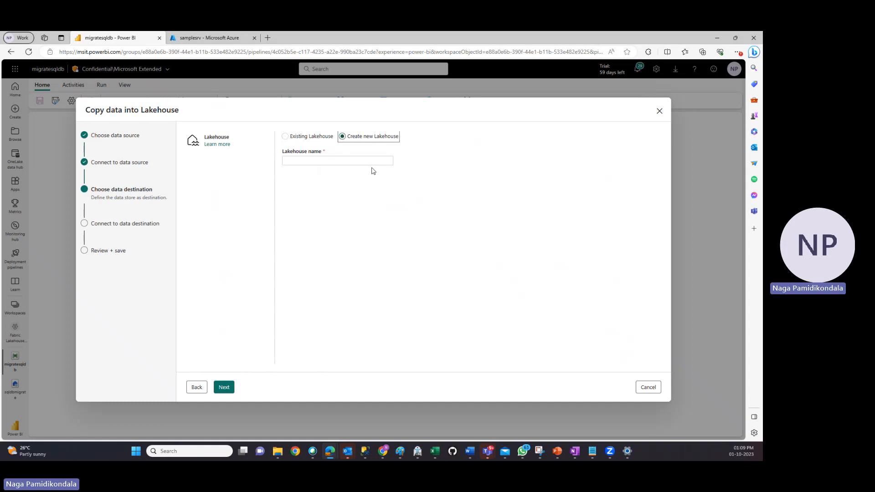
click(297, 137)
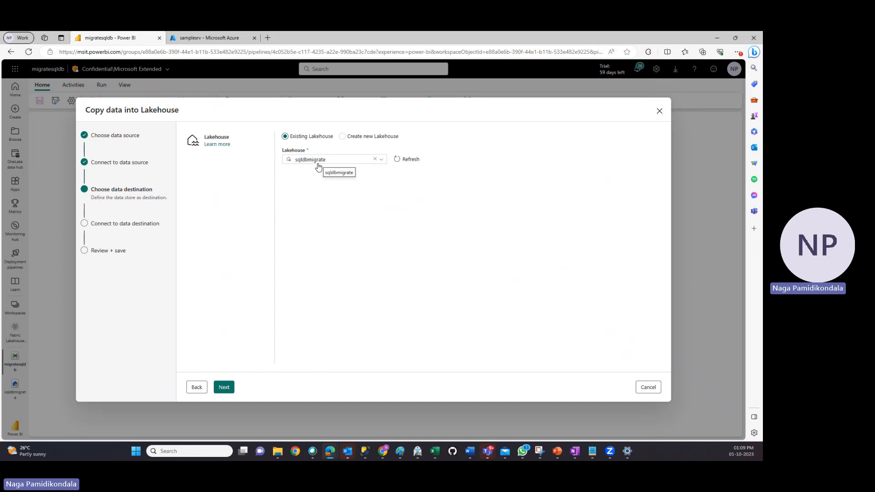
click(221, 386)
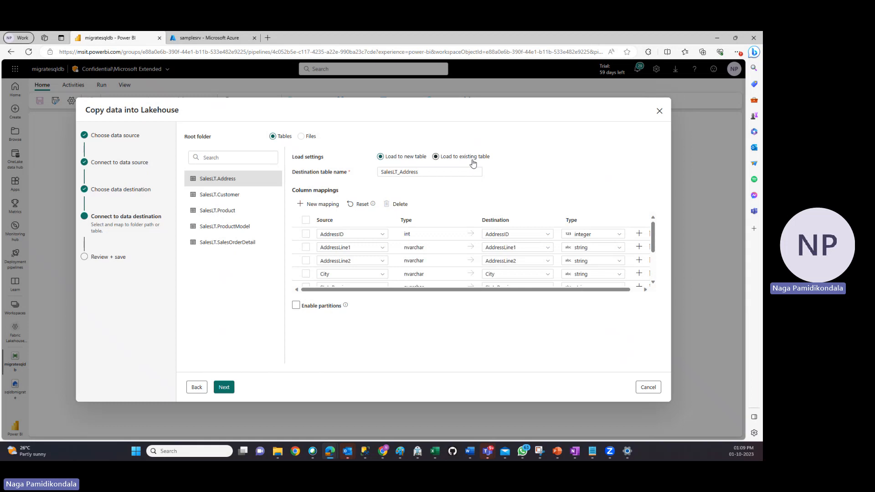
Keep loading into new tables and review the column mappings of the Address, Customer, Product, ProductModel and SalesOrderDetail tables
click(382, 158)
drag(655, 242, 656, 201)
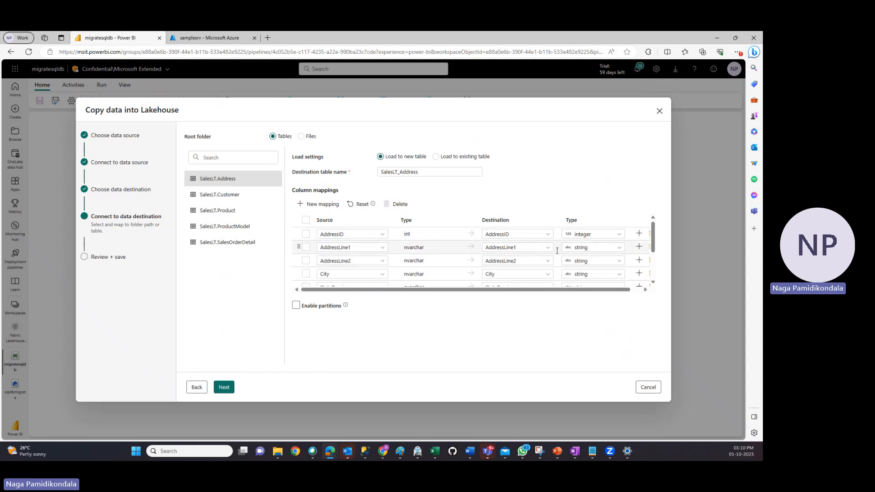
mouse_move(653, 248)
mouse_down()
mouse_move(654, 275)
mouse_move(652, 231)
mouse_move(654, 285)
mouse_move(654, 230)
mouse_move(654, 268)
mouse_move(654, 238)
mouse_up()
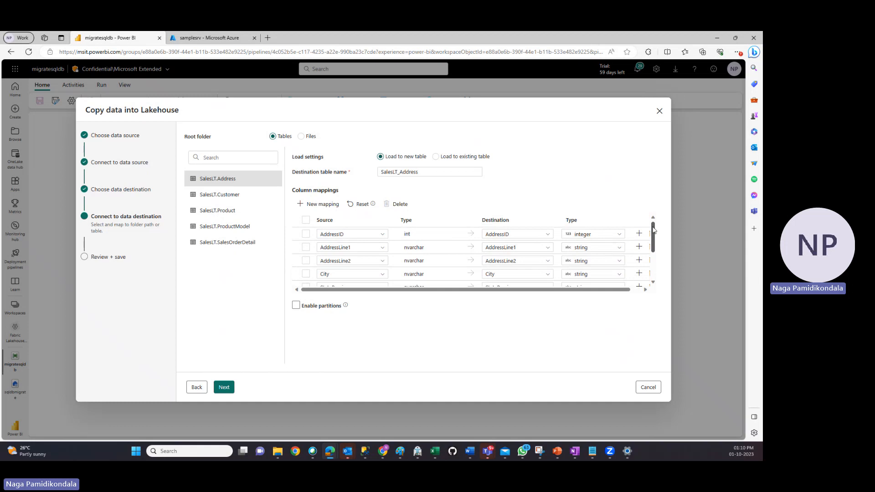
click(225, 195)
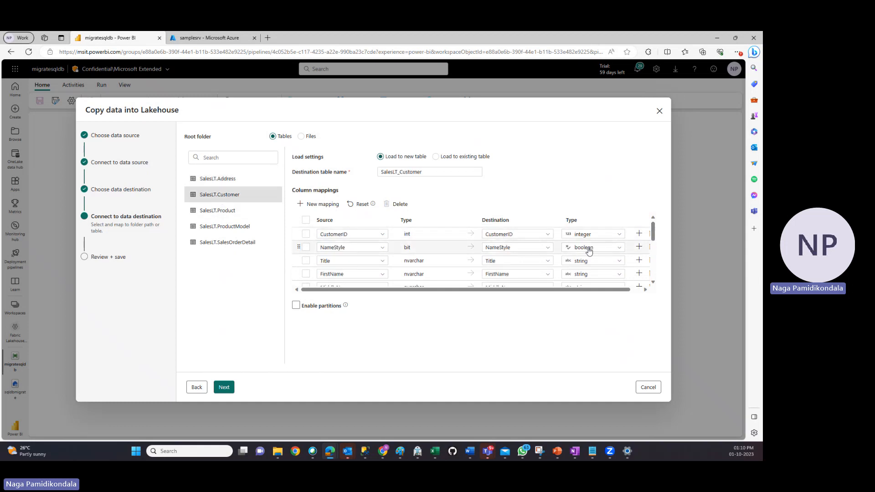
mouse_move(655, 231)
mouse_down()
mouse_move(656, 272)
mouse_move(655, 230)
mouse_up()
click(214, 211)
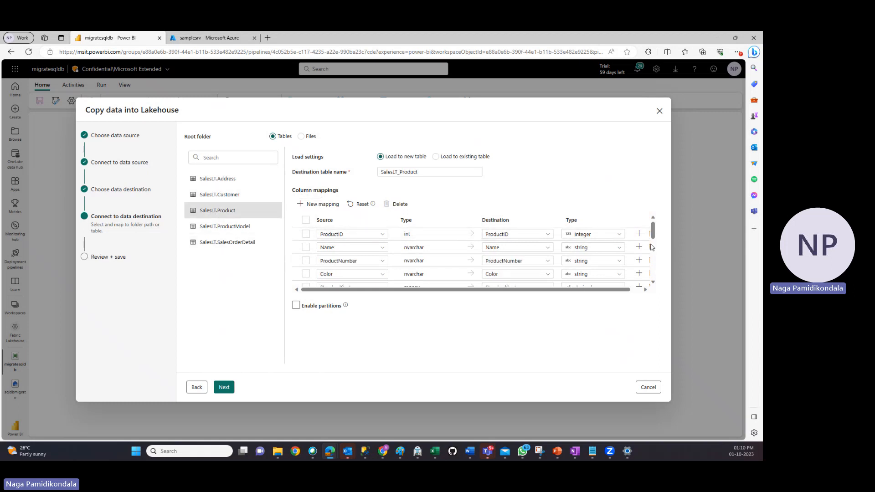
click(226, 227)
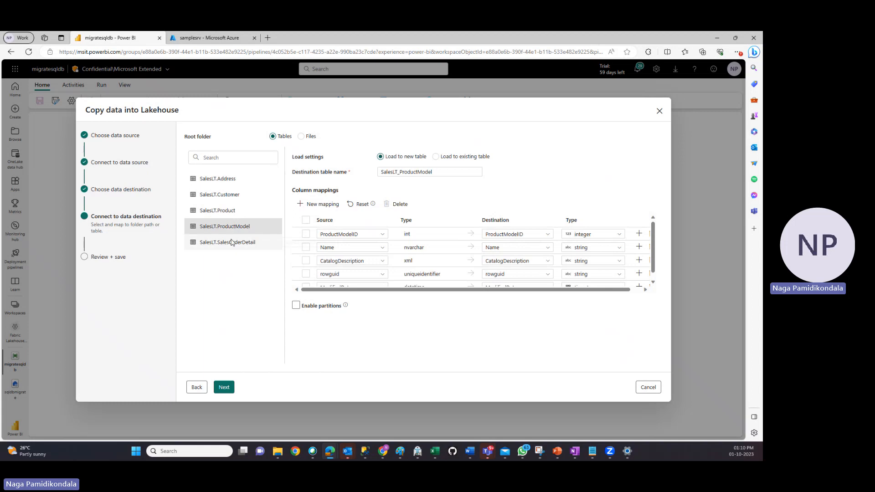
click(228, 242)
scroll(608, 265, down, 3)
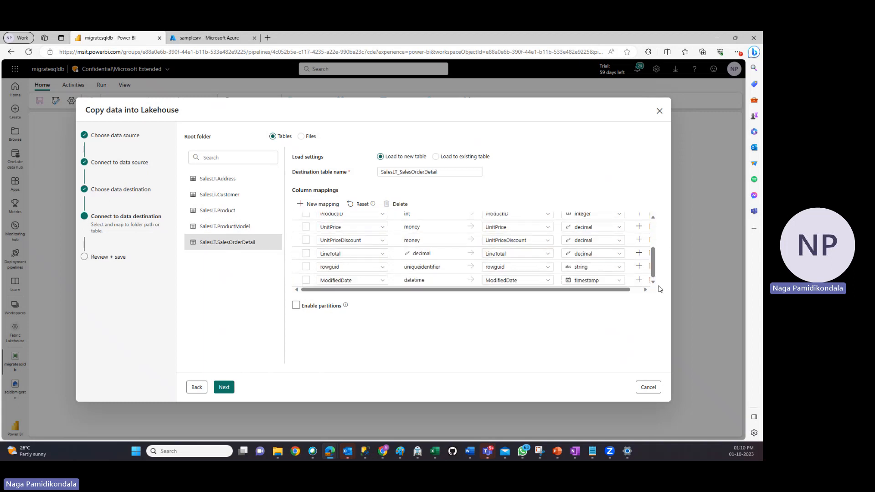
Save and run the copy pipeline immediately with its default parameter value, and refresh the run's activity status
click(226, 387)
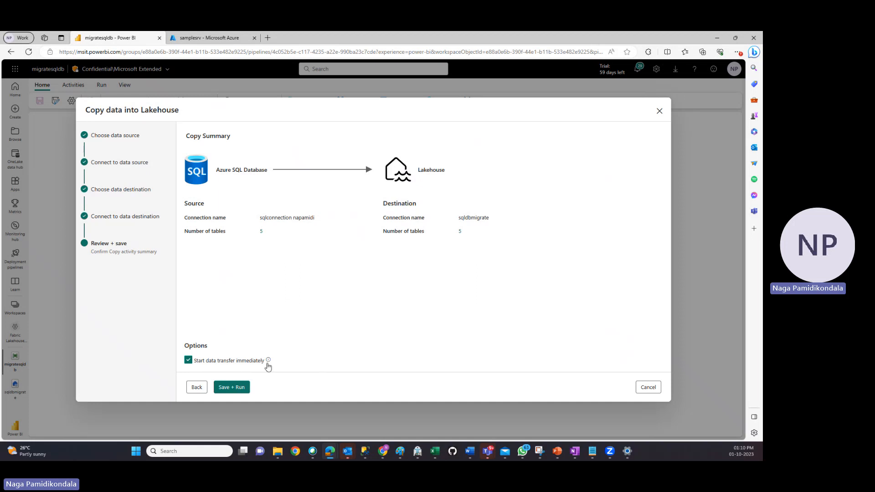
click(232, 387)
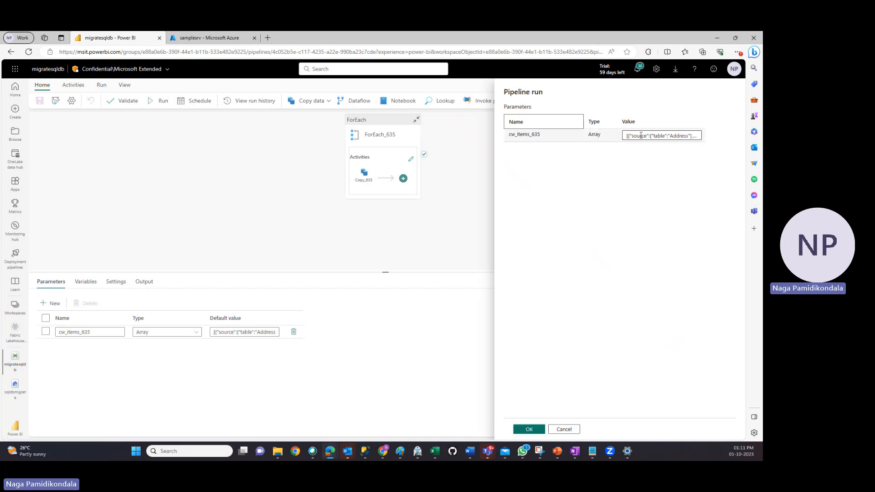
click(527, 430)
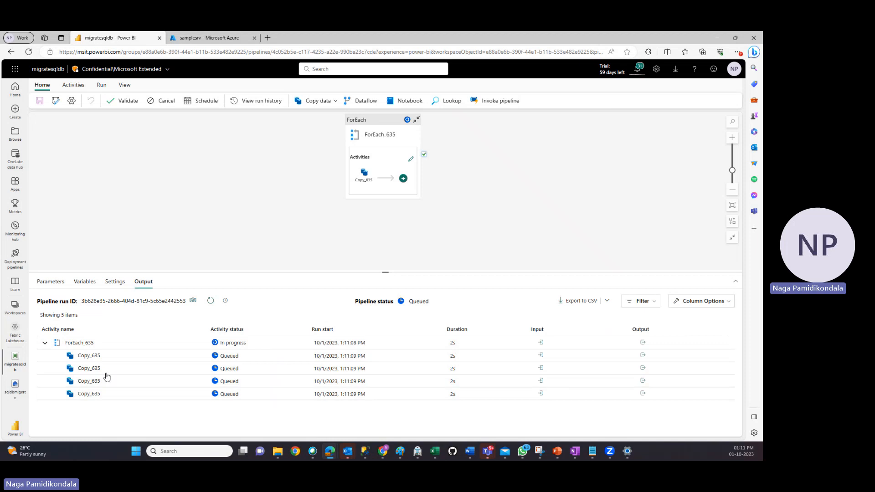
click(210, 301)
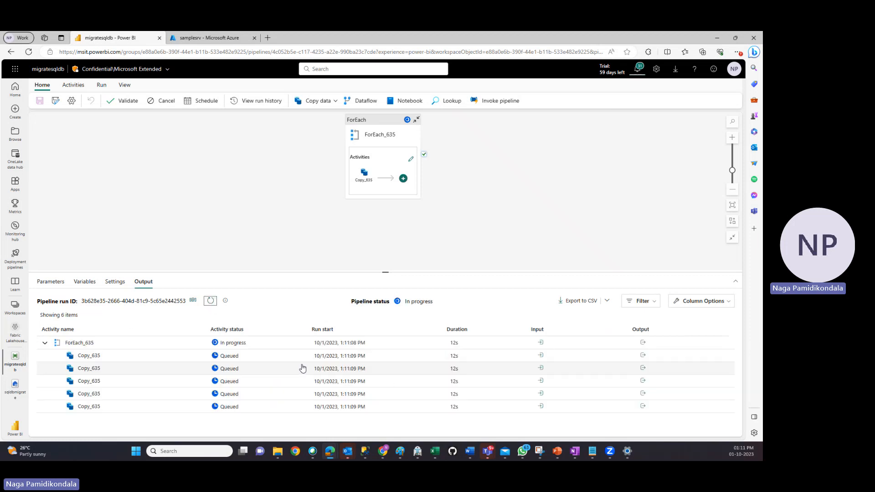
Keep refreshing the copy pipeline run's activity status, with a brief look at the demo database in SQL Server Management Studio
click(212, 303)
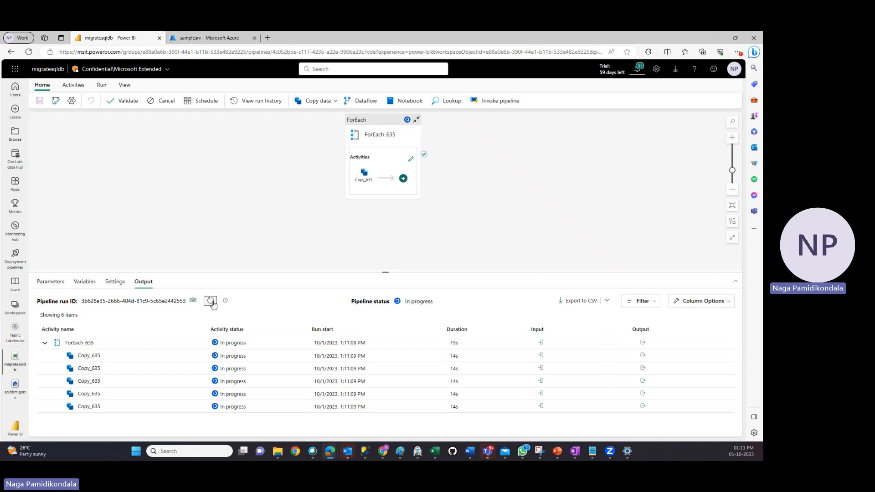
click(212, 304)
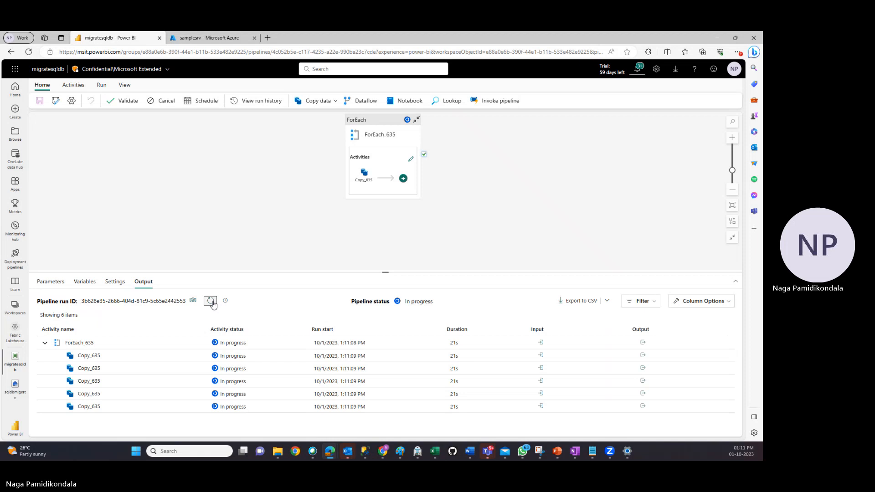
click(212, 303)
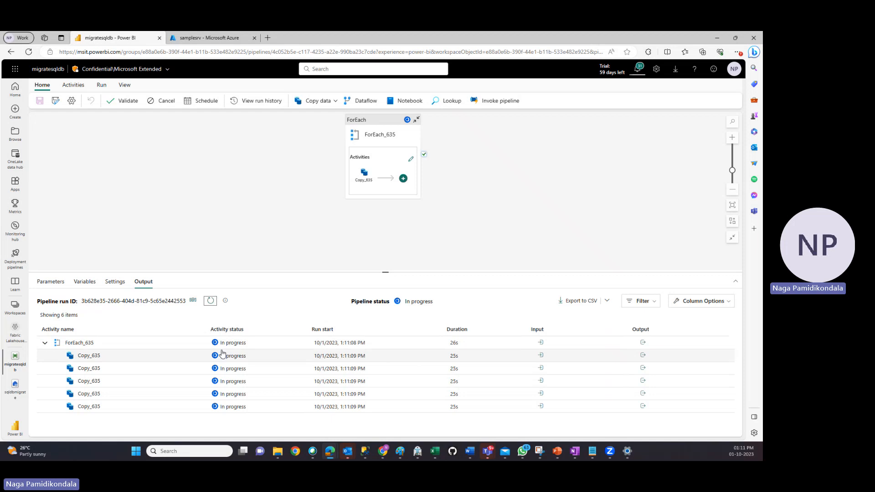
click(365, 450)
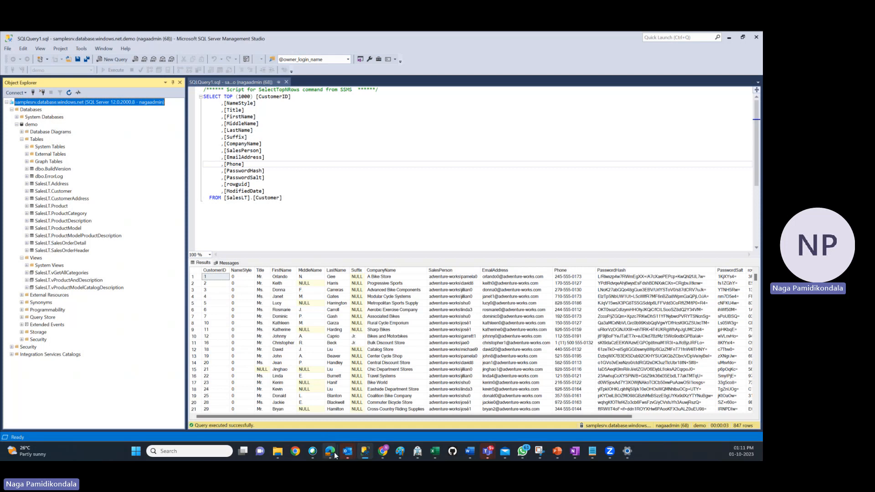
mouse_move(335, 452)
click(365, 418)
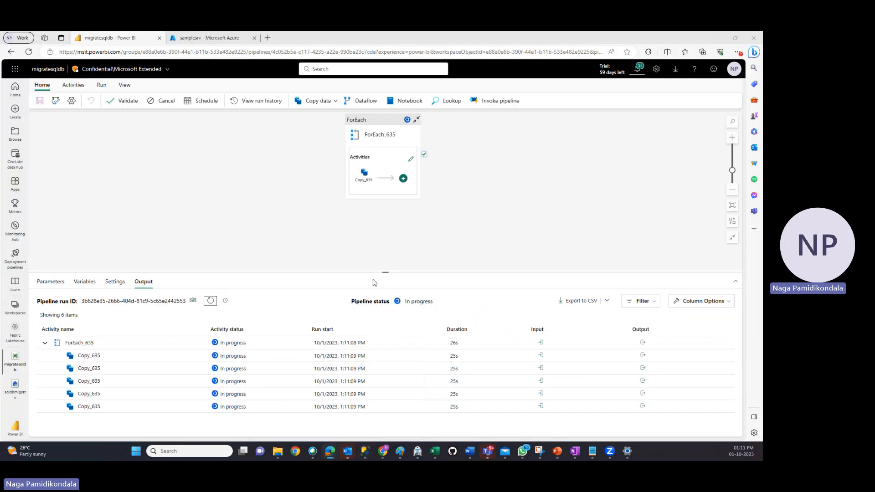
click(210, 301)
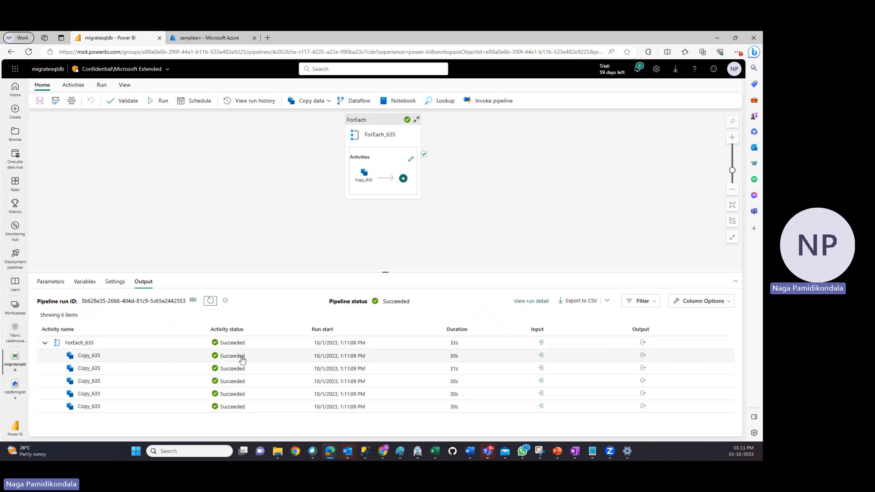
Return to the Fabric Lakehouse Tutorial workspace and open the sqldbmigrate lakehouse
click(14, 337)
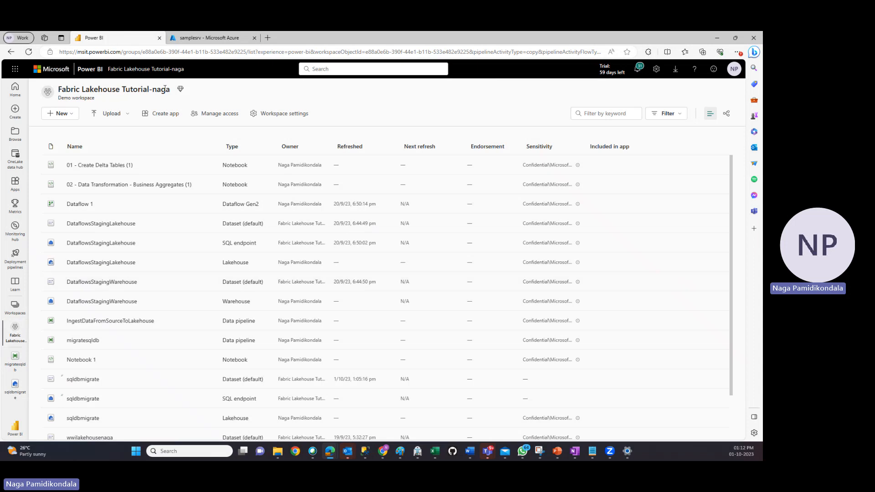
scroll(195, 305, down, 1)
scroll(196, 306, down, 1)
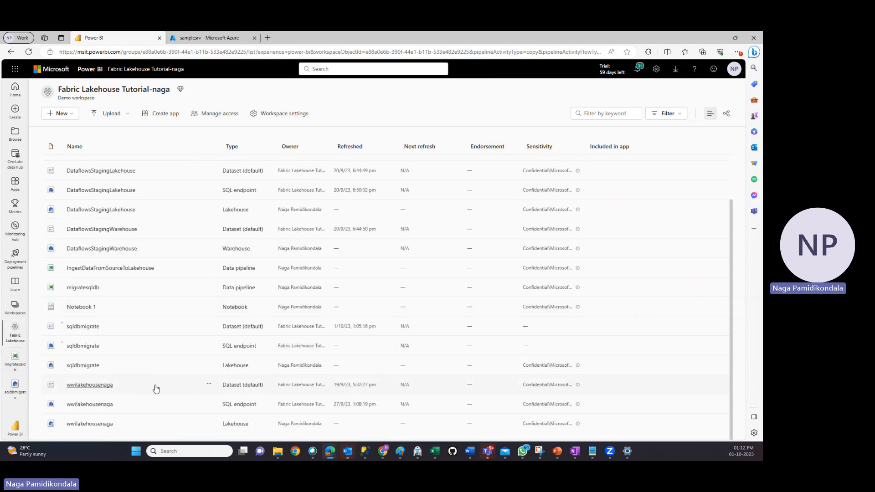
click(82, 366)
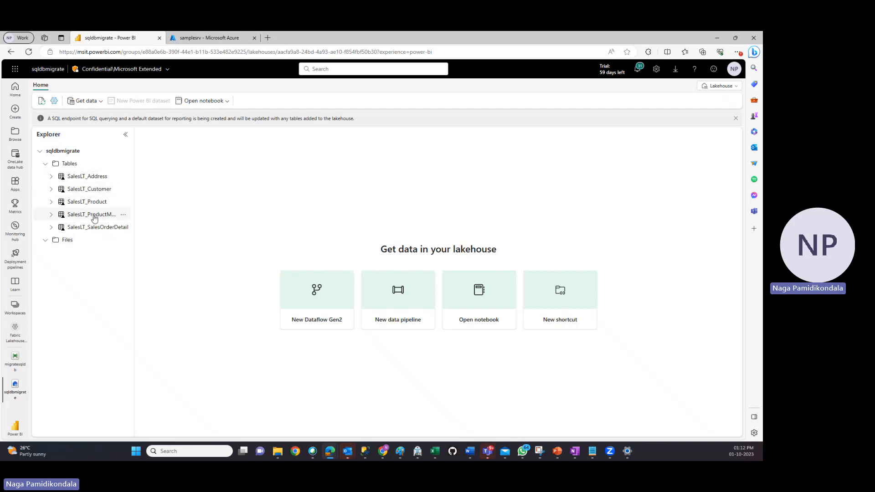
Preview the migrated data in the SalesLT_Address, SalesLT_Product, SalesLT_Customer and SalesLT_SalesOrderDetail tables, dismissing the SQL endpoint notification
click(91, 177)
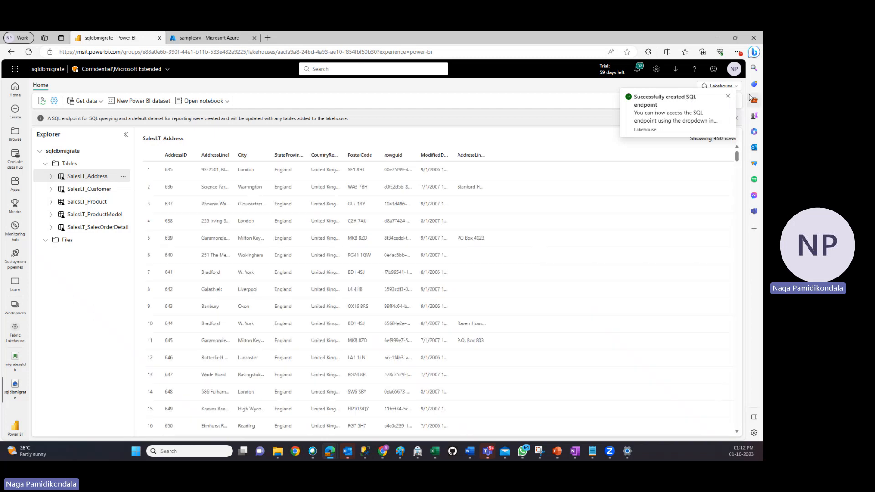
click(728, 97)
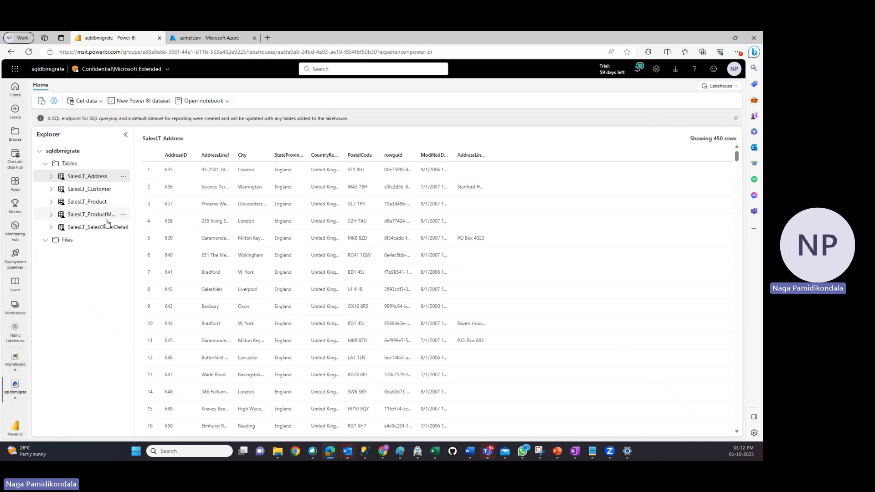
click(86, 201)
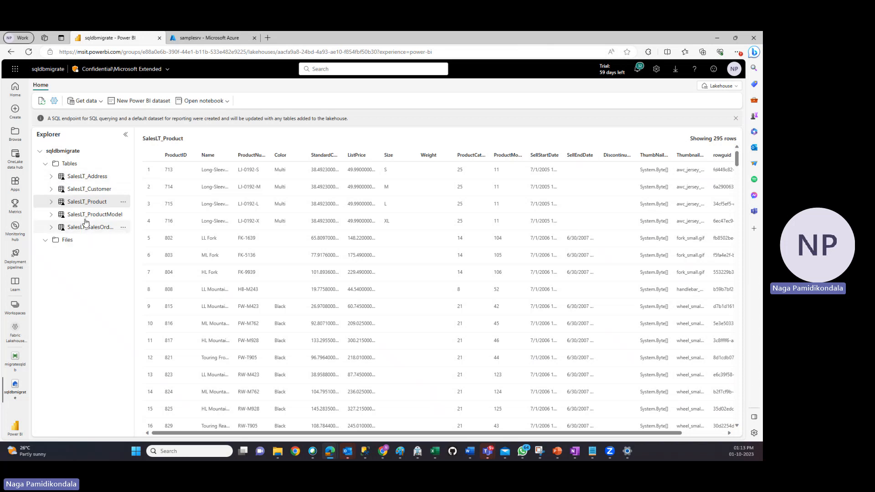
click(83, 194)
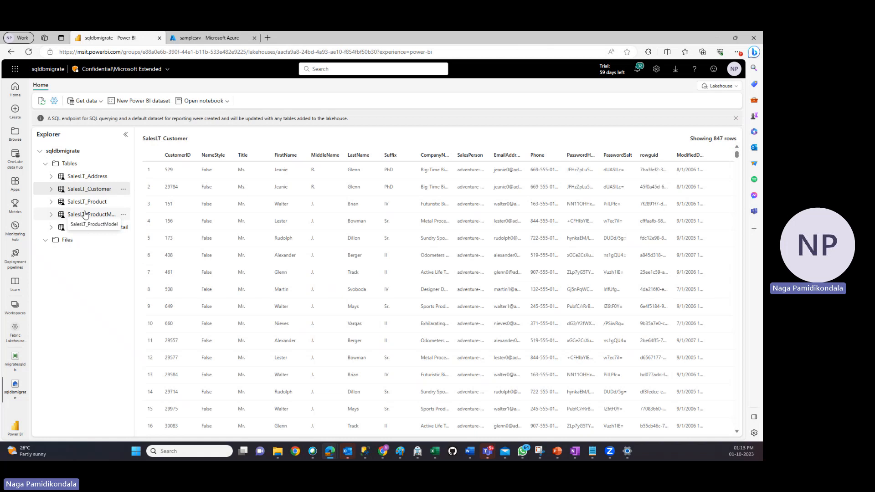
click(90, 227)
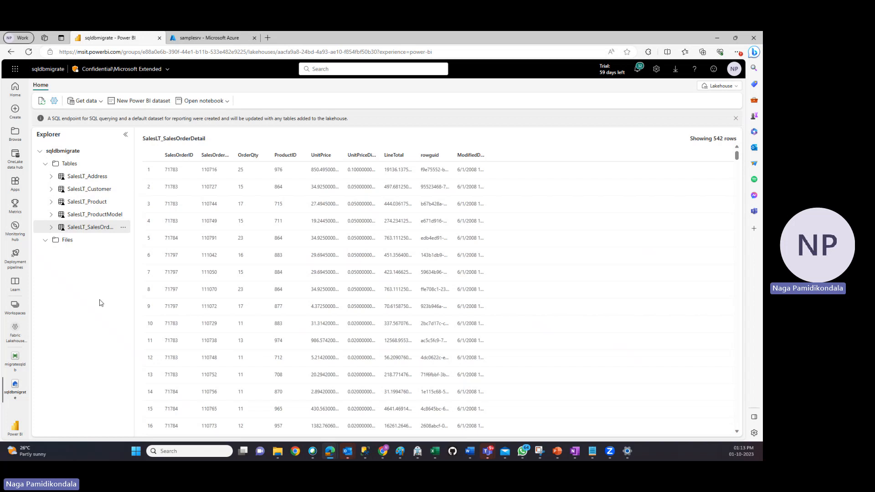
Create a new data pipeline named pipeline123 in the Fabric Lakehouse Tutorial workspace
click(15, 335)
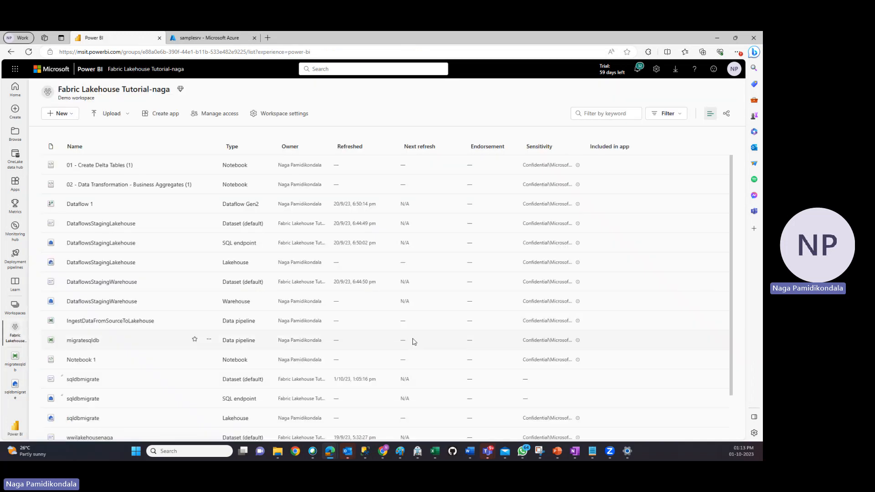
scroll(691, 289, down, 2)
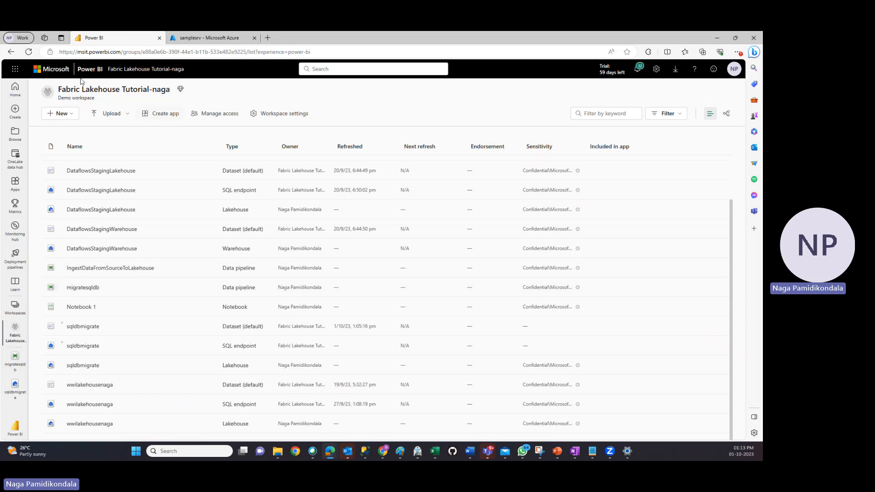
click(60, 114)
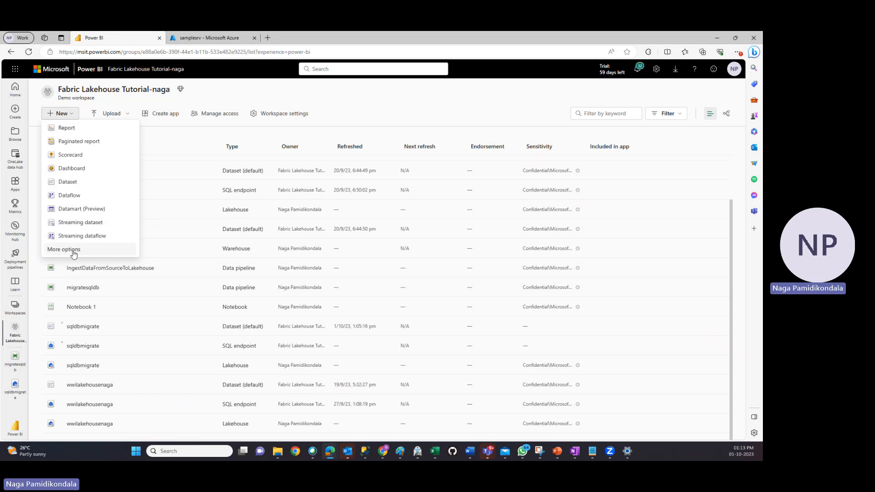
click(64, 249)
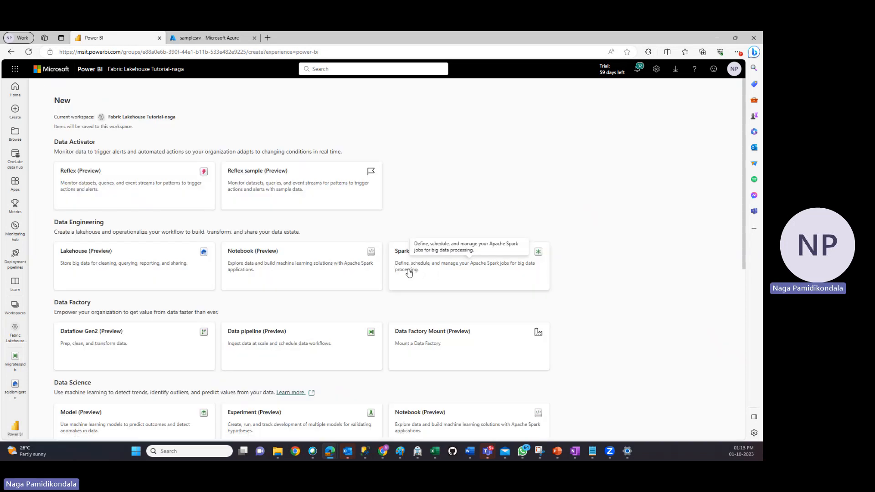
click(247, 334)
click(343, 239)
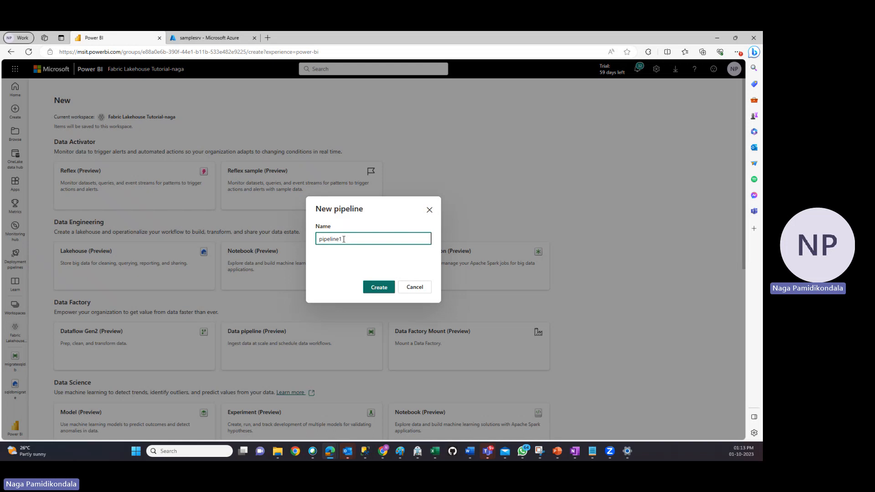
click(386, 289)
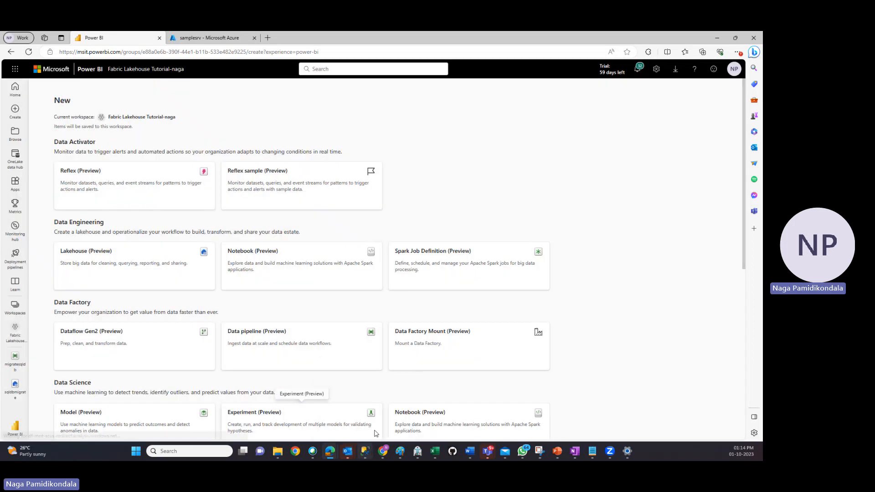
Glance at the source database in SQL Server Management Studio, then reopen the sqldbmigrate lakehouse in Fabric and switch it to its SQL endpoint
click(365, 451)
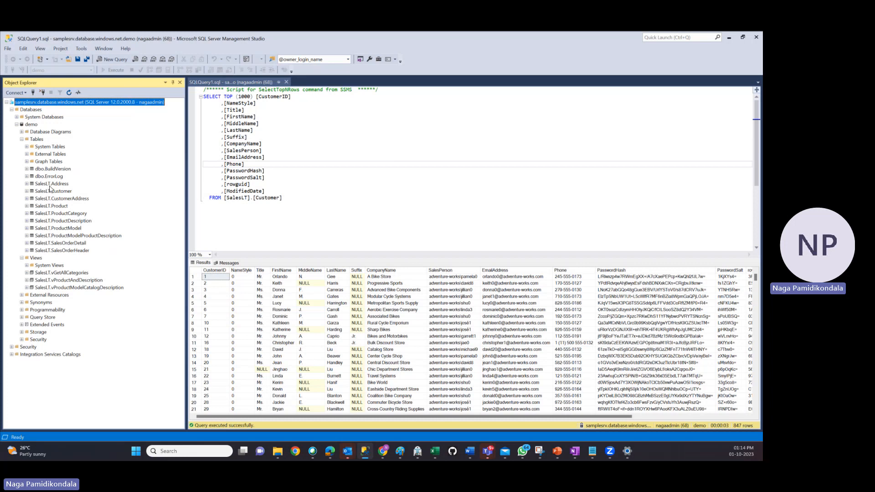
click(729, 38)
click(18, 365)
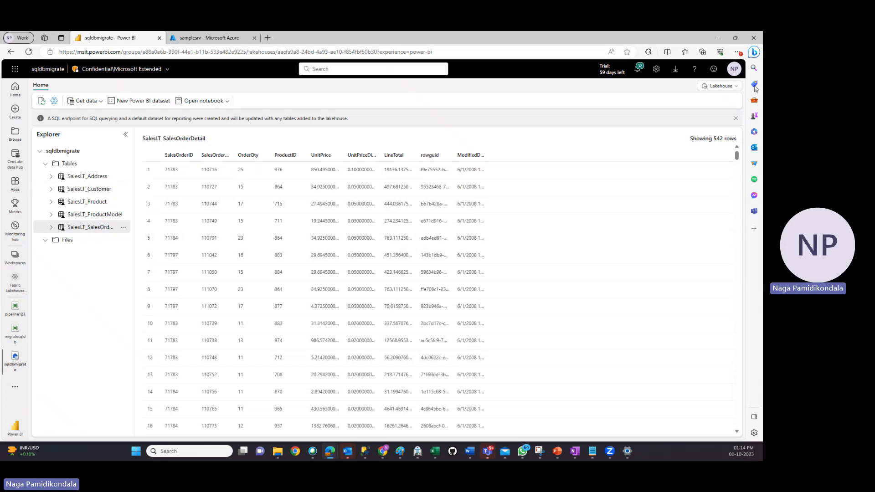
click(727, 86)
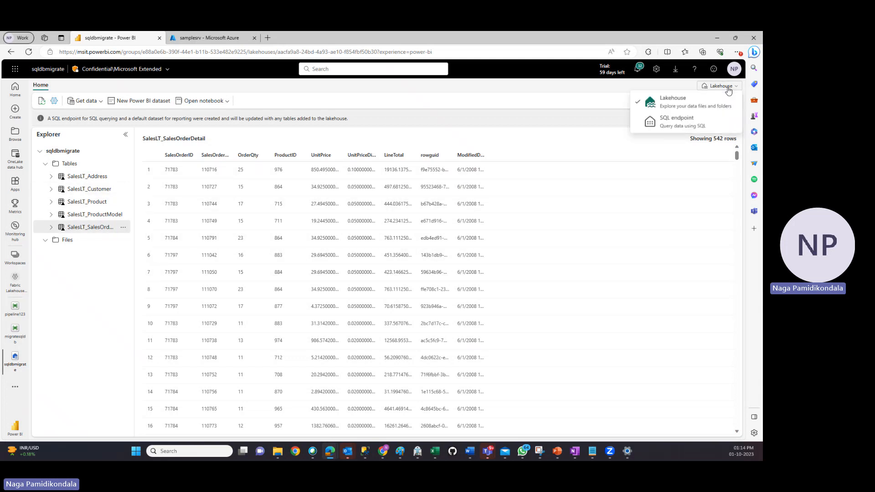
click(682, 121)
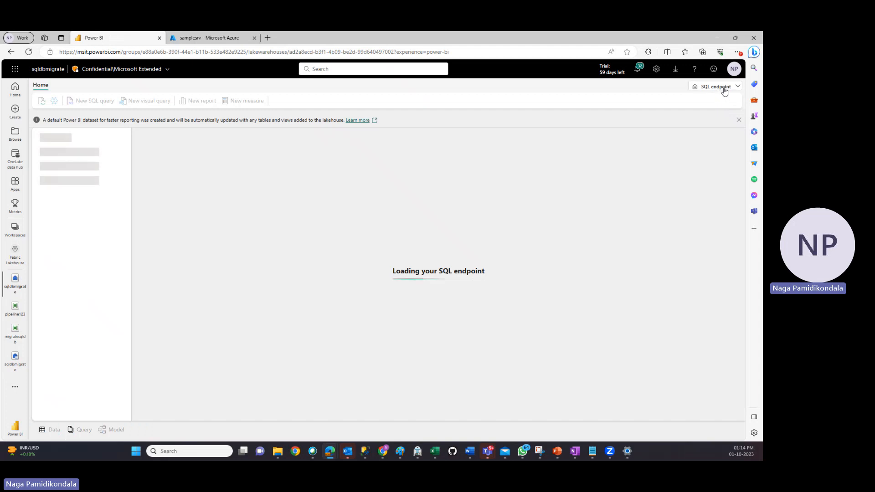
click(726, 87)
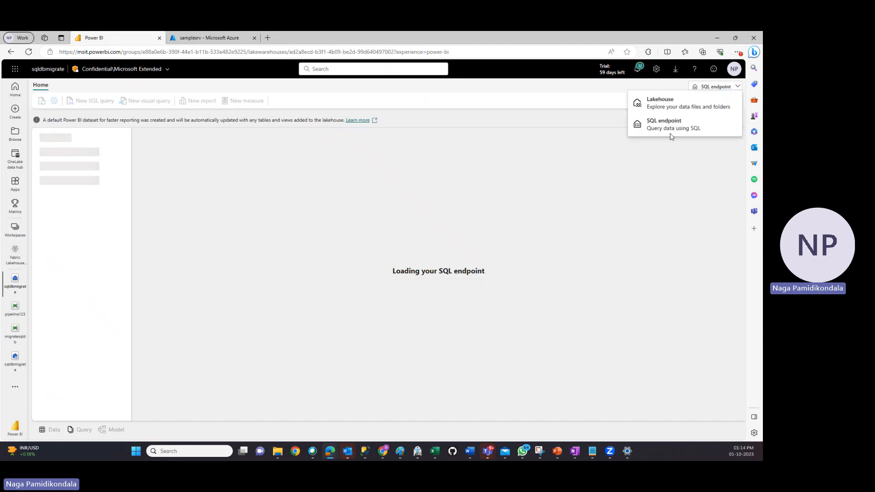
click(697, 233)
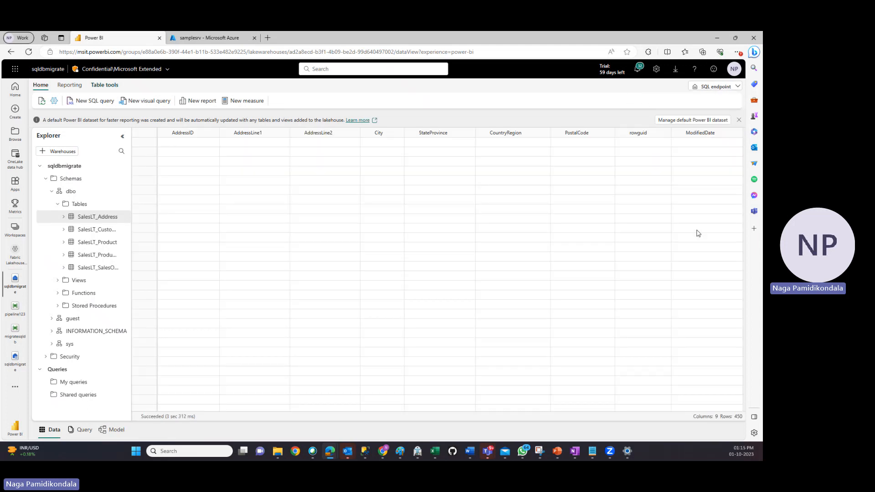
Create a new SQL query reading "select * from SalesLT_Customer" and run it, widening the object explorer to show full table names
click(103, 105)
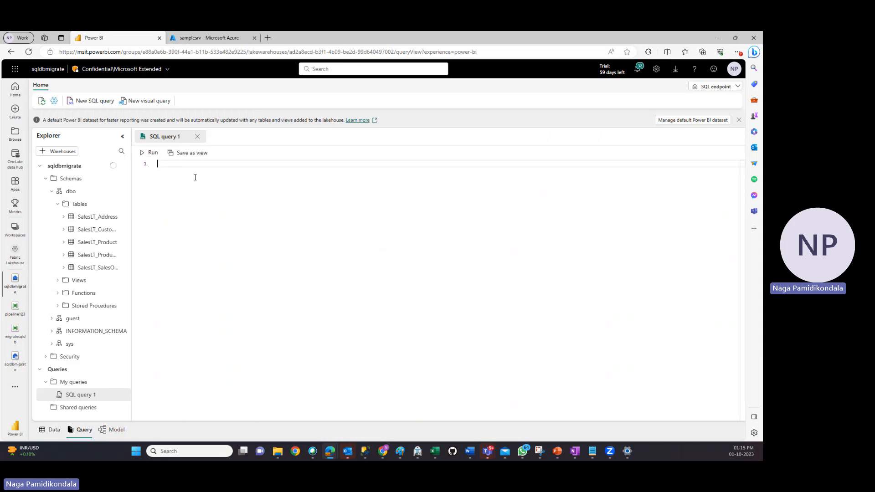
text(select *)
key(Return)
text(f)
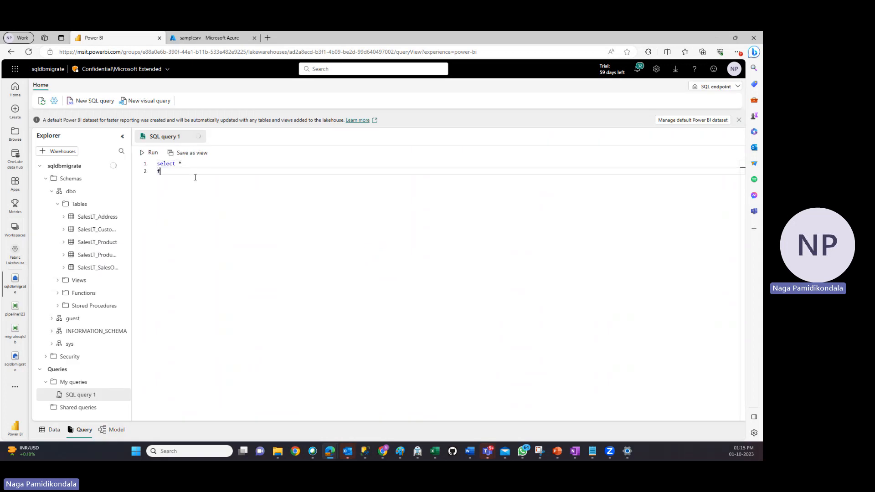
text(rom SalesLT_)
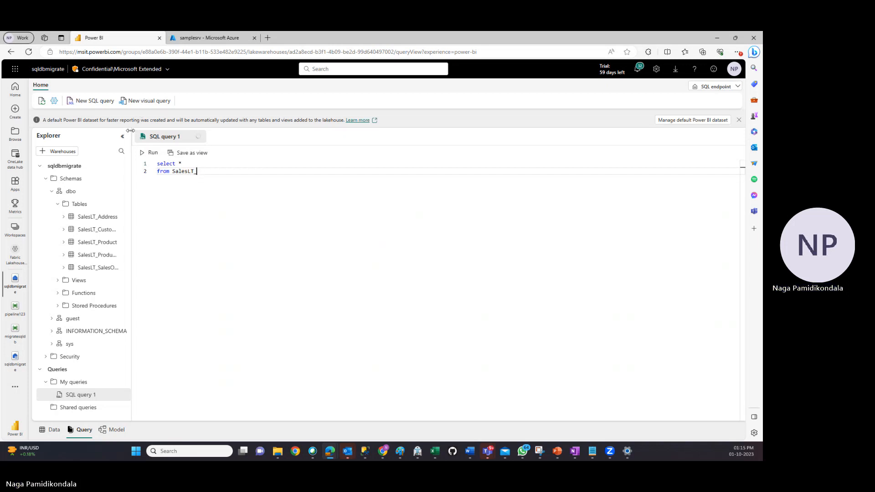
drag(131, 132, 178, 133)
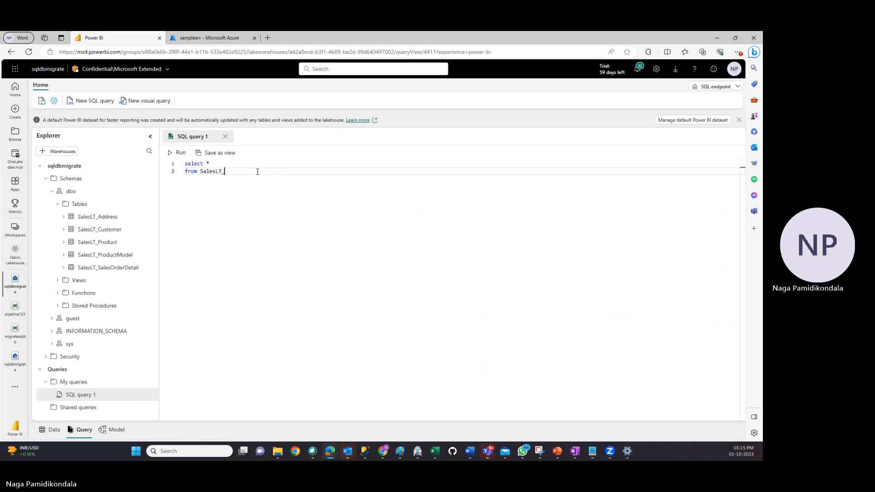
text(Customer)
click(178, 153)
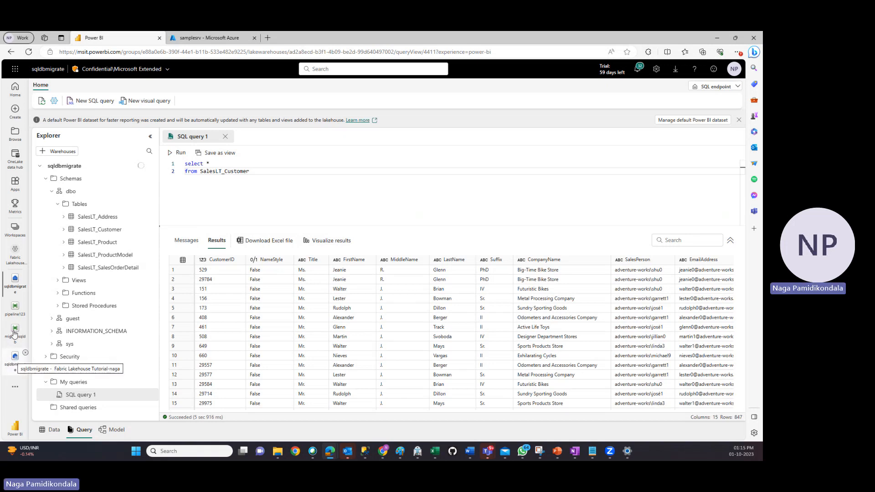
Return to the workspace and review its item list, including the pipelines and the sqldbmigrate dataset, SQL endpoint and lakehouse
click(16, 264)
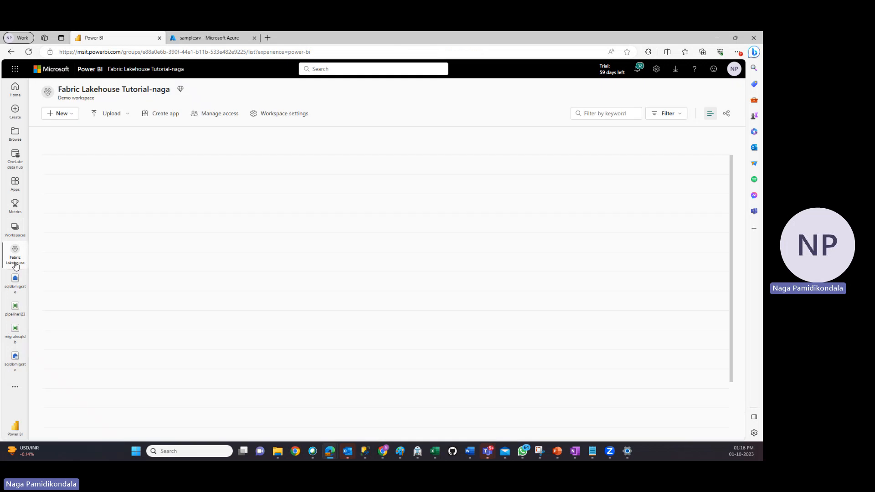
scroll(82, 378, down, 2)
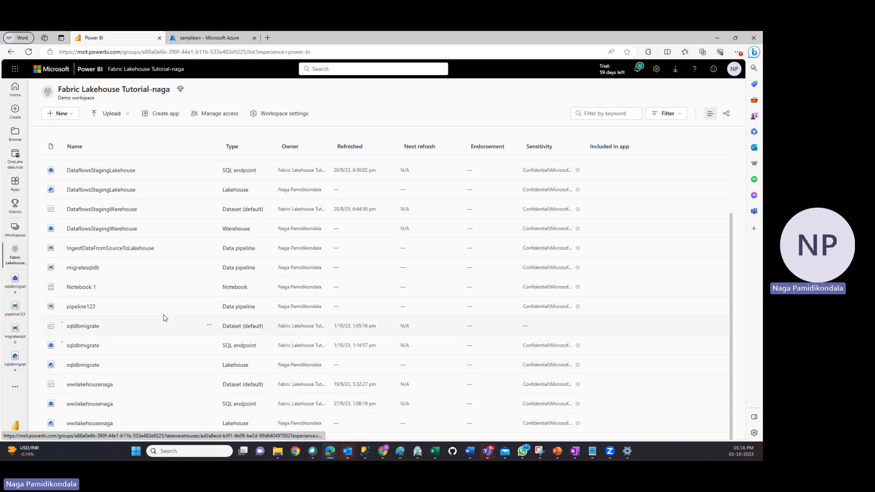
scroll(164, 319, up, 2)
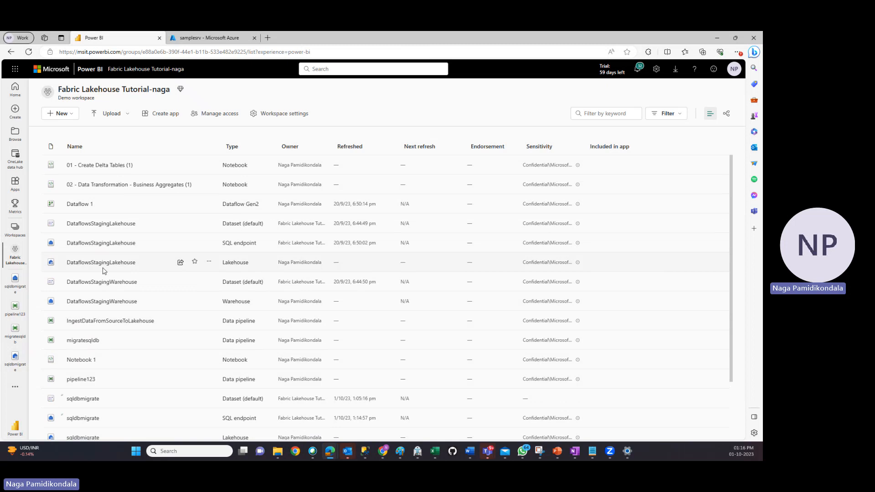
scroll(209, 319, down, 2)
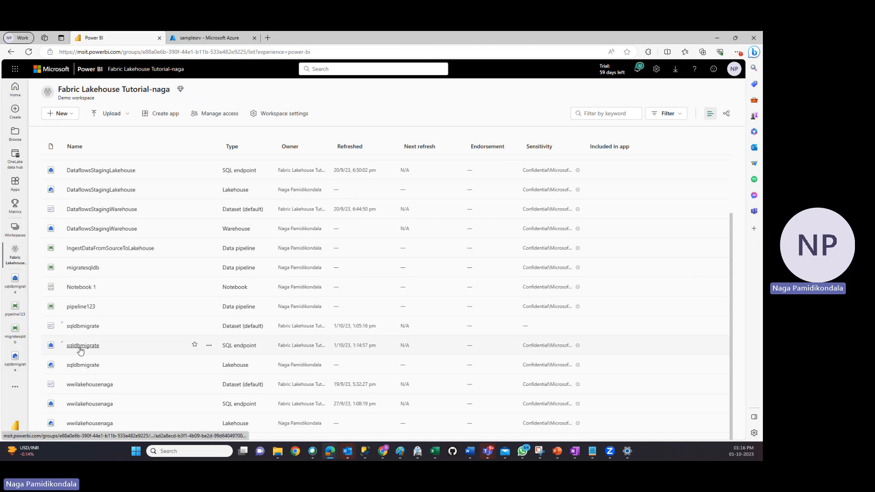
Auto-create a report from the sqldbmigrate dataset and discard it unsaved when switching to pipeline123
click(89, 327)
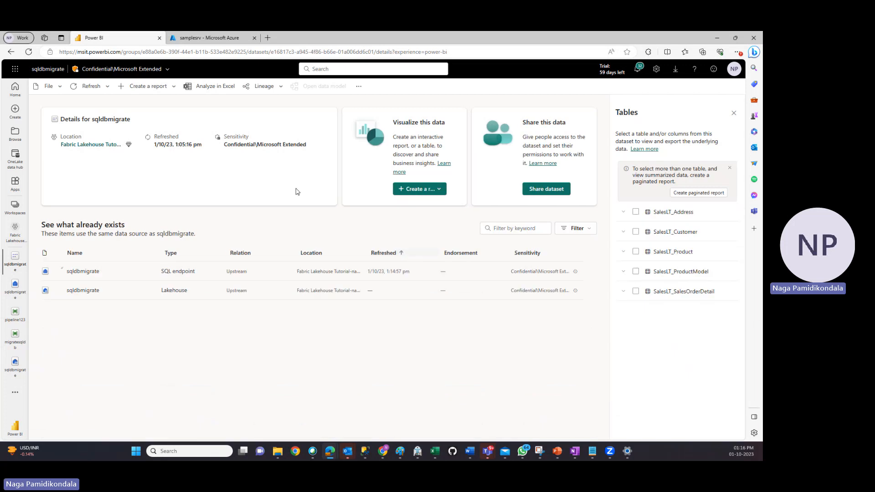
click(165, 92)
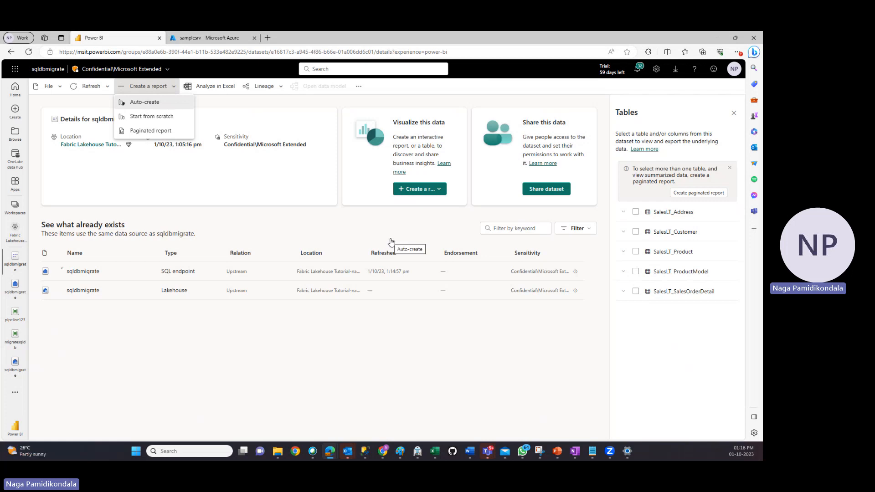
click(404, 333)
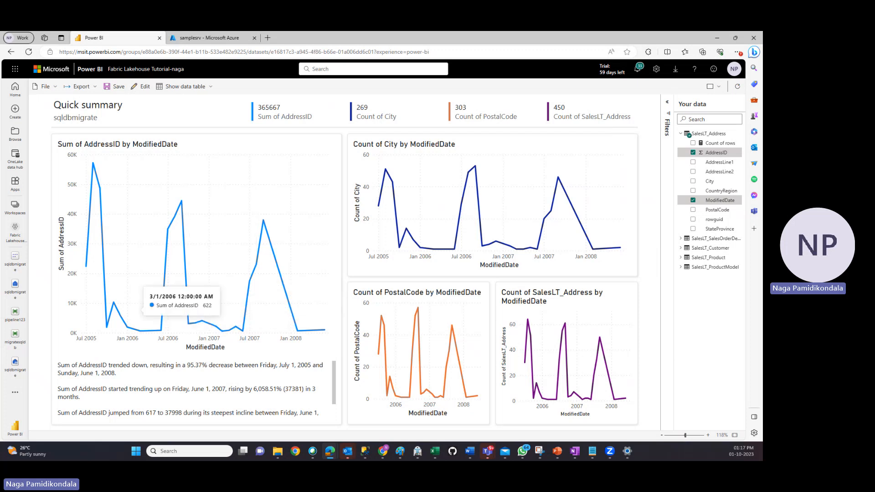
click(14, 313)
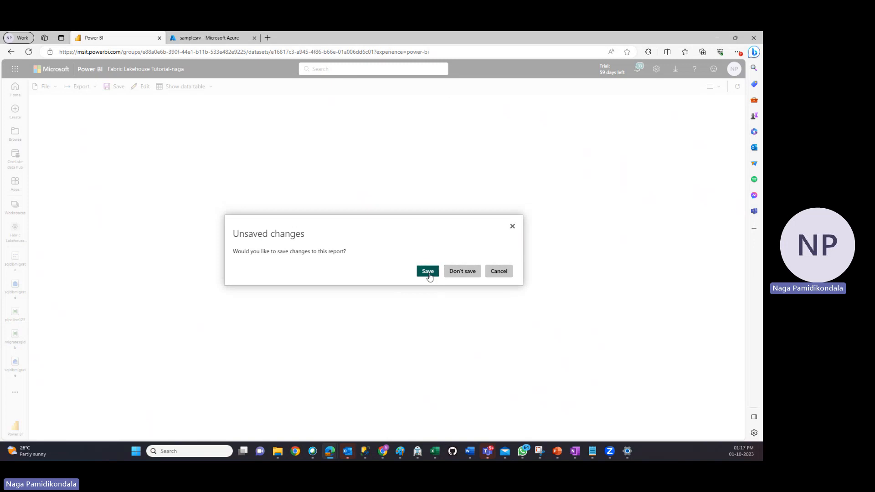
click(460, 273)
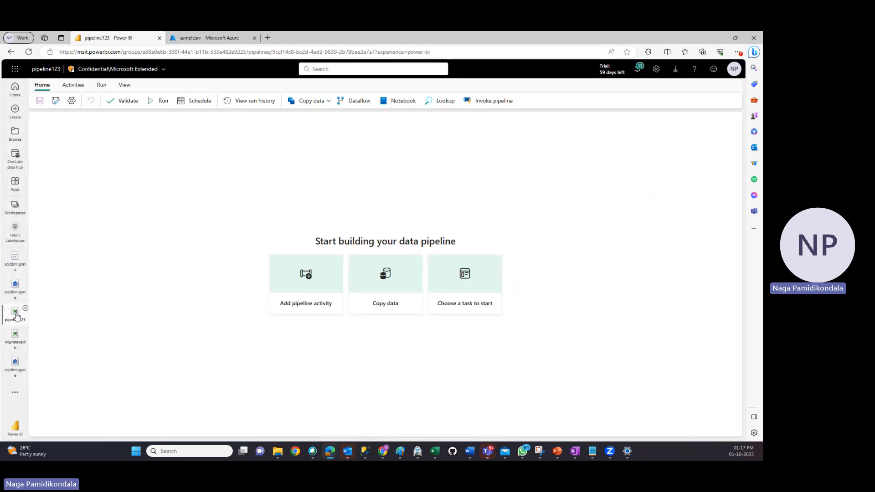
Start a Copy data task in pipeline123 with Azure SQL Database as source, using and testing the existing sqlconnection connection
click(391, 309)
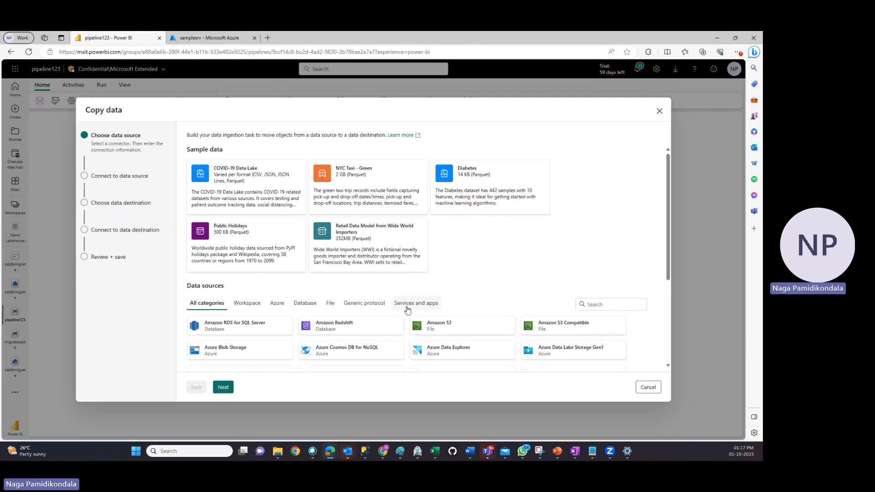
scroll(408, 309, down, 2)
click(448, 340)
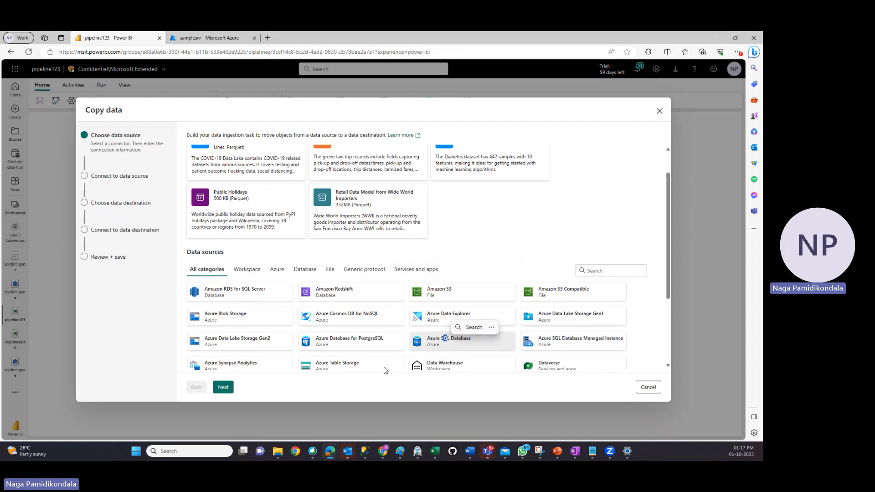
click(230, 387)
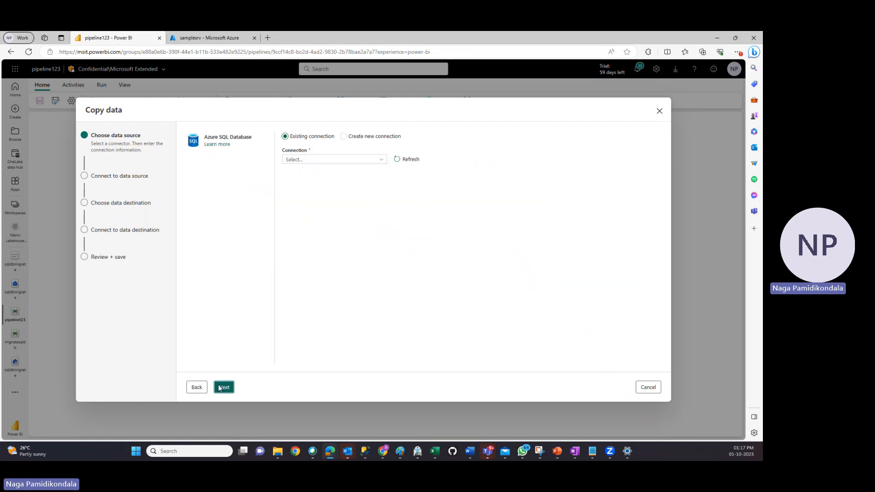
click(329, 164)
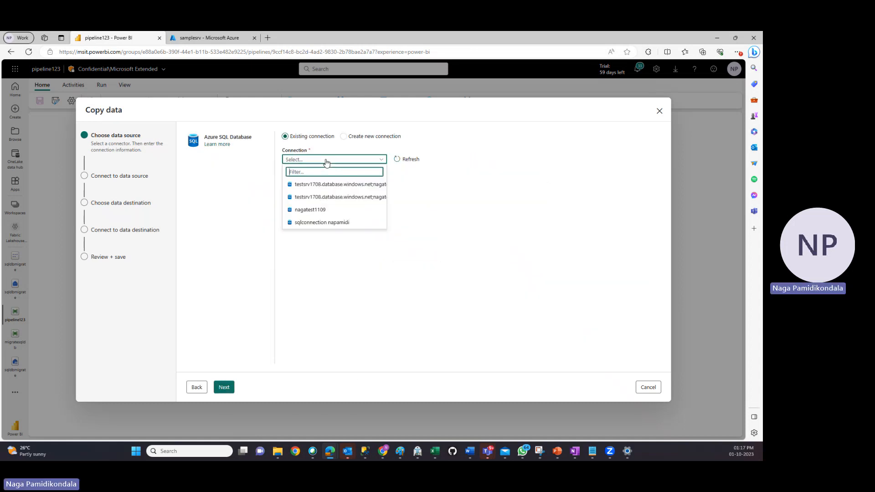
click(330, 224)
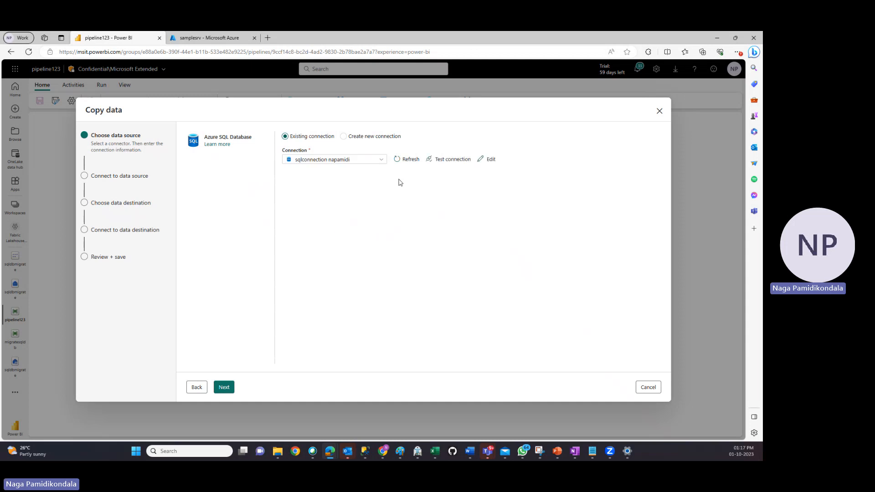
click(446, 160)
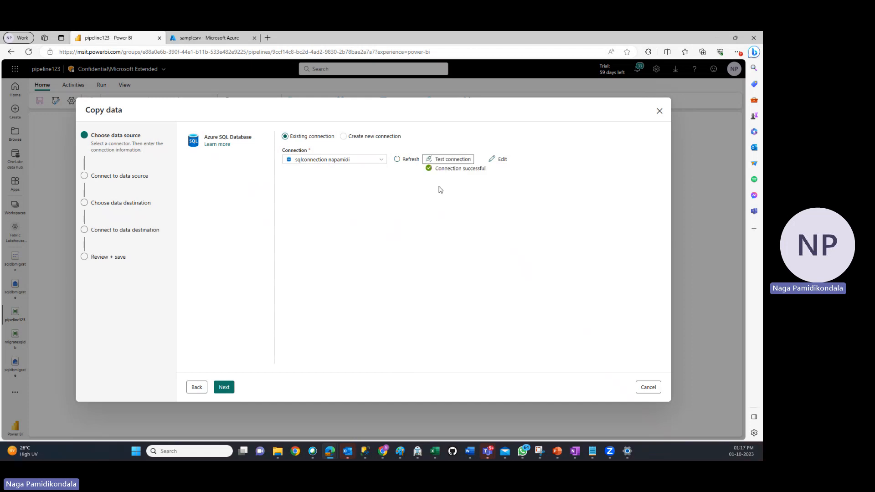
click(226, 388)
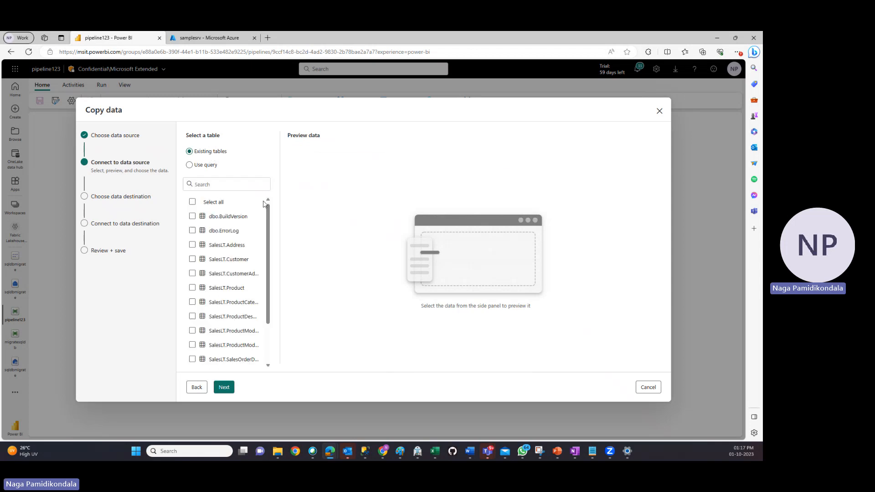
Choose the views SalesLT.vGetAllCategories, SalesLT.vProductAndDescription and SalesLT.vProductModelCatalogDescription as the source data to copy
scroll(264, 209, down, 2)
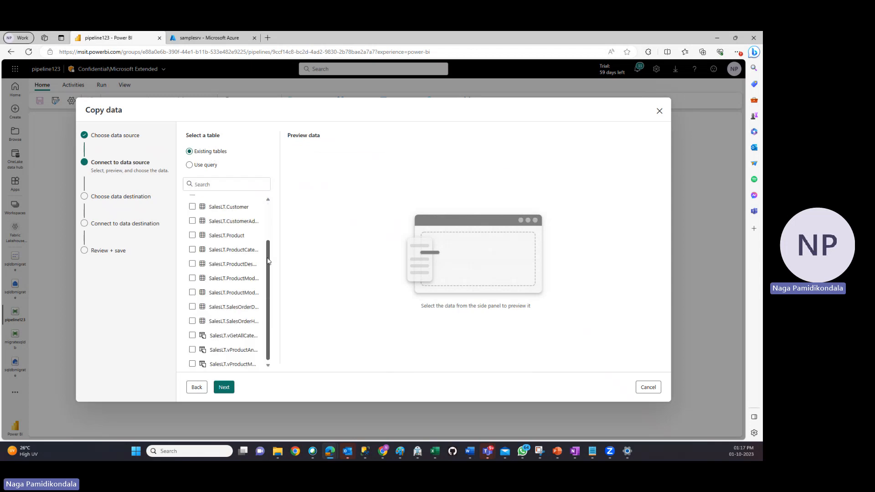
click(192, 334)
click(192, 348)
click(192, 363)
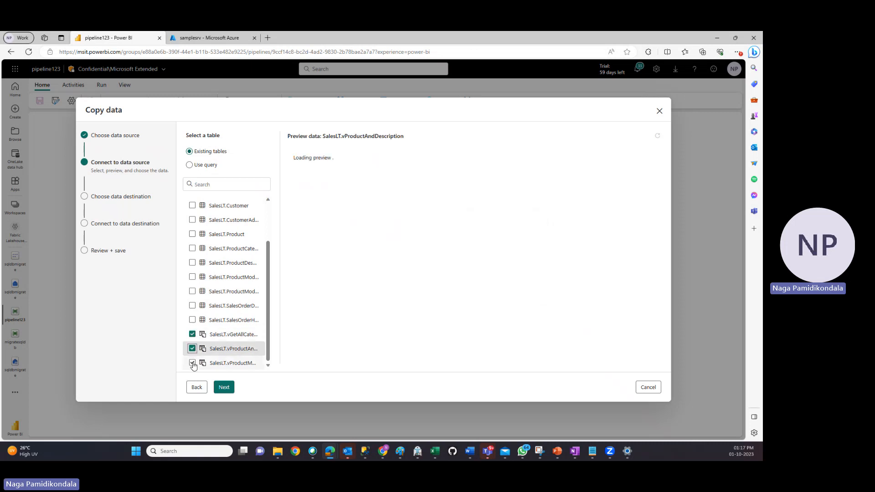
click(224, 386)
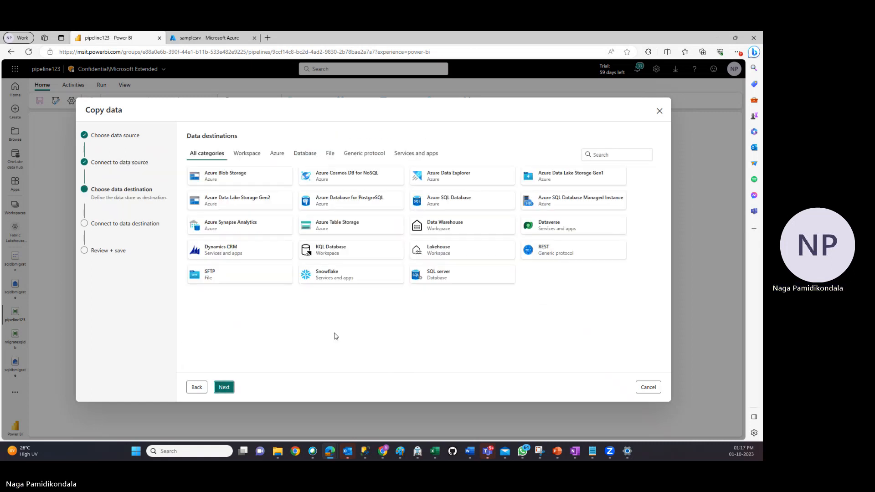
Set the copy destination to the existing workspace lakehouse sqldbmigrate
click(244, 155)
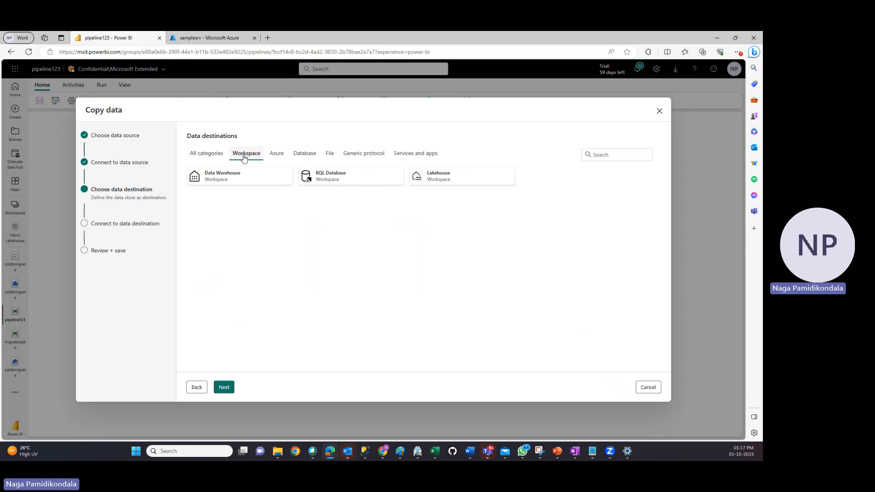
click(447, 180)
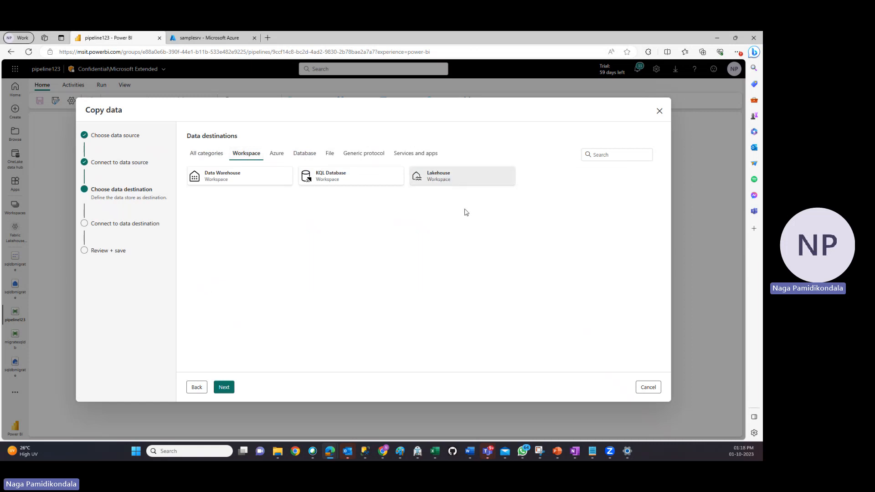
click(224, 388)
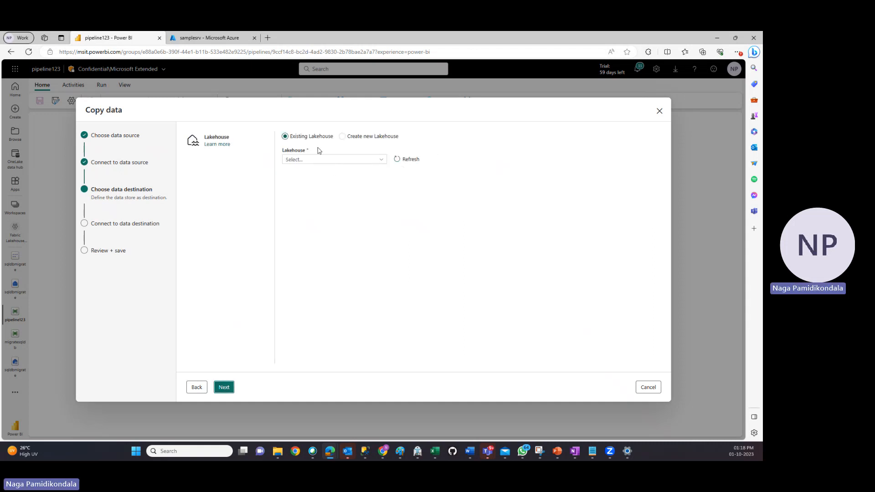
click(382, 161)
click(315, 210)
click(223, 388)
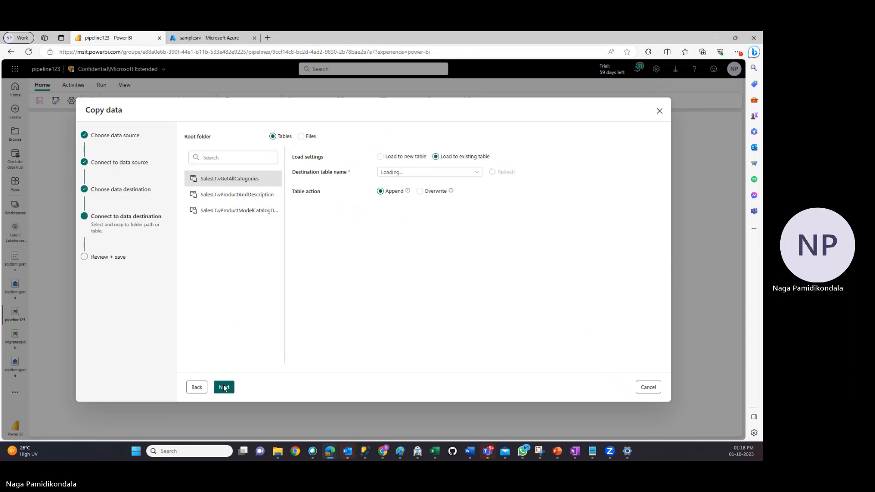
Set the views to load into new tables and check the destination names and column mappings of all three
click(380, 157)
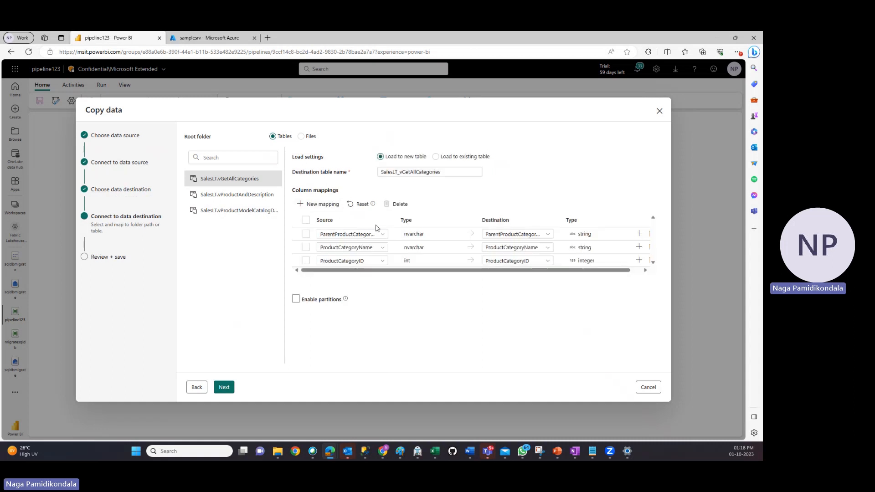
click(248, 196)
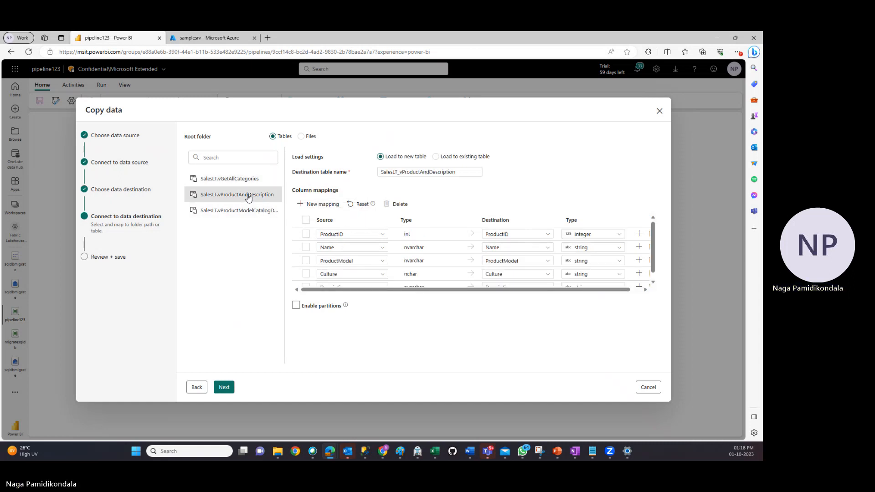
click(243, 215)
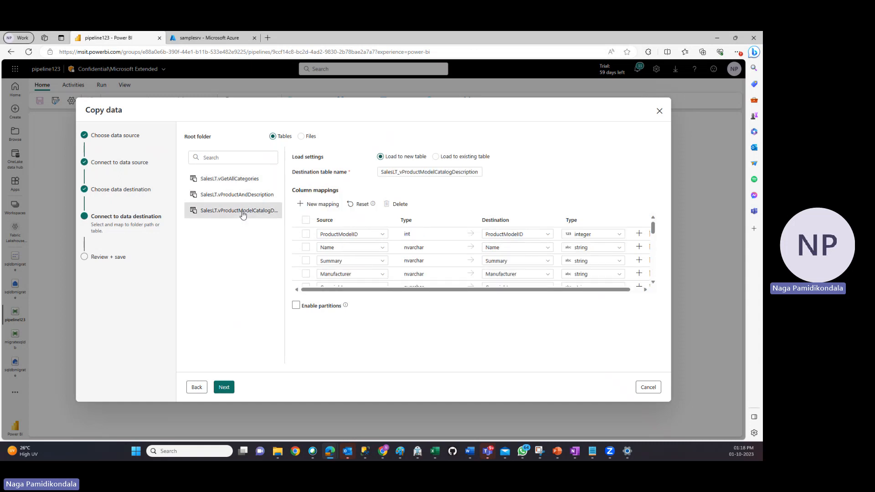
Finish the copy task with its settings saved to pipeline123, and run the pipeline
click(223, 389)
click(223, 389)
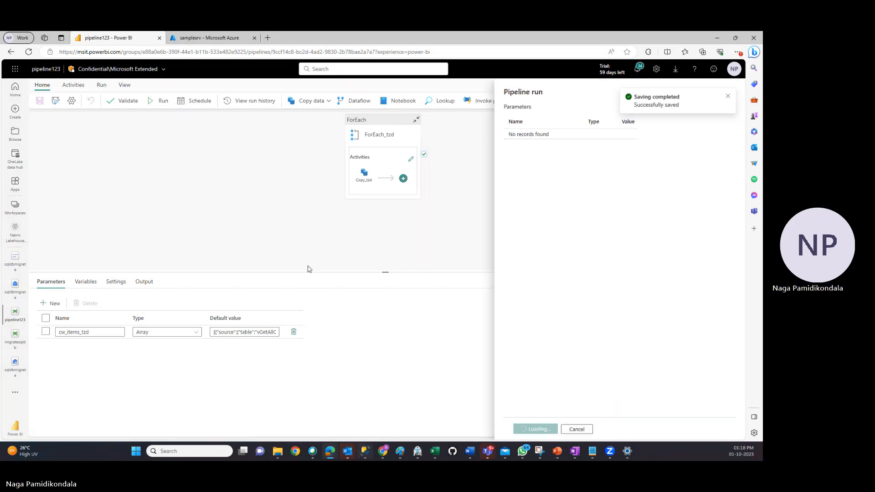
click(528, 431)
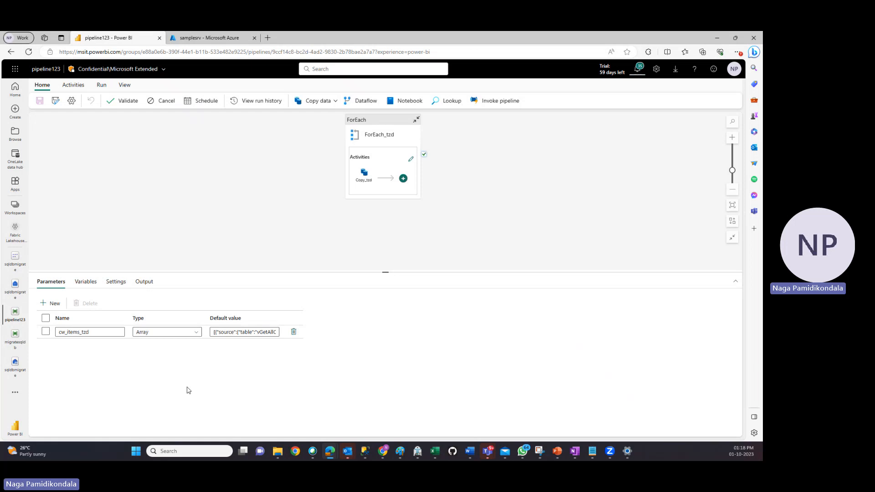
Switch to SQL Server Management Studio to look over the three SalesLT views in the demo database, and return to the pipeline
click(365, 451)
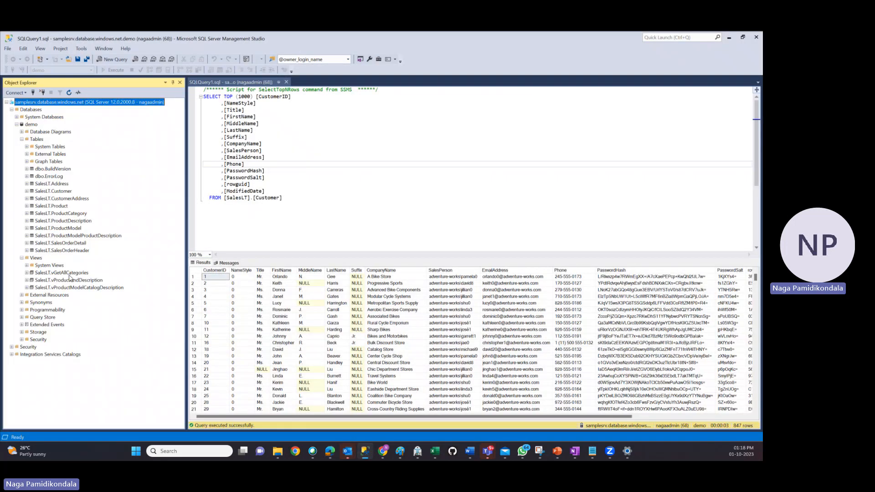
click(70, 274)
click(71, 280)
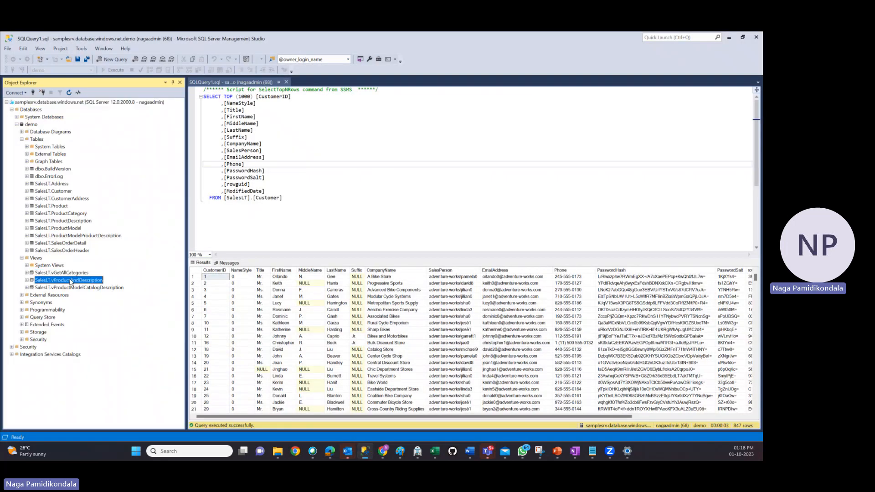
click(74, 288)
click(74, 281)
click(71, 272)
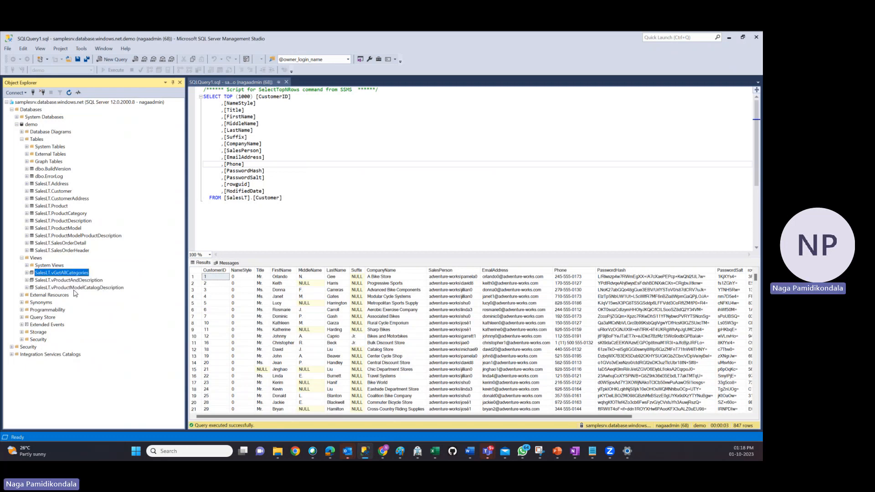
click(74, 288)
click(73, 280)
click(71, 273)
click(729, 37)
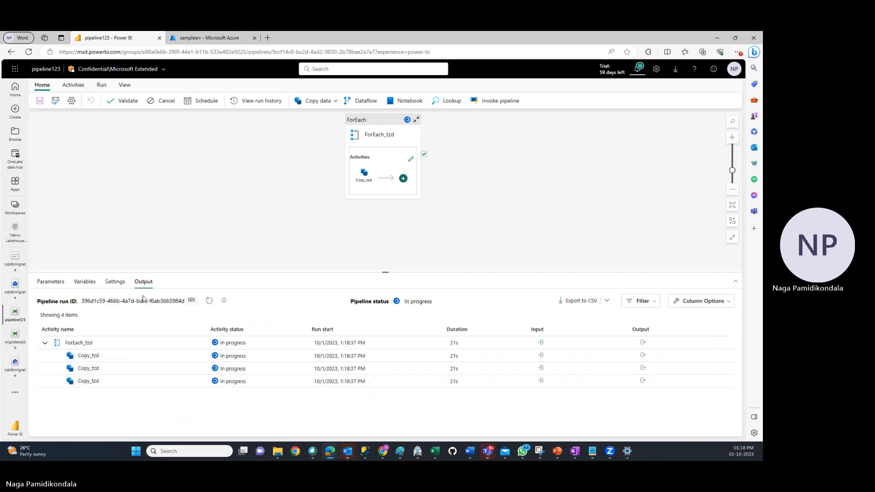
Refresh the pipeline123 run output repeatedly to monitor the status of the ForEach and copy activities
click(209, 302)
click(210, 302)
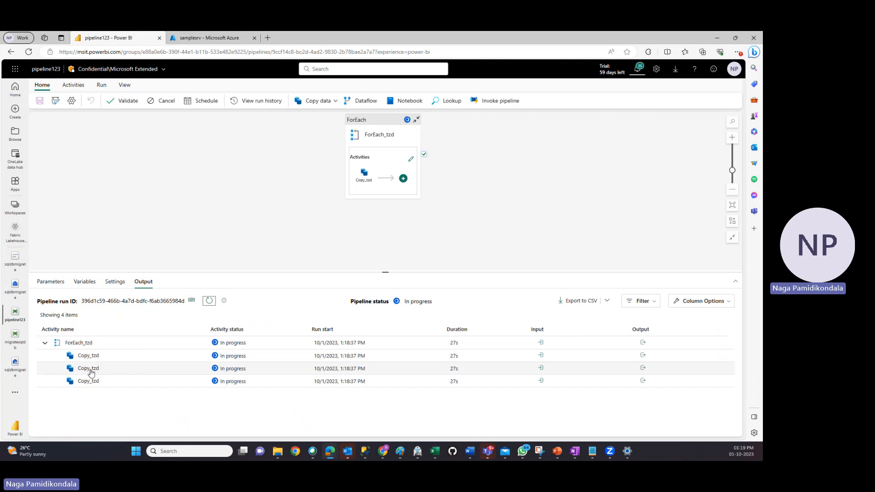
click(209, 302)
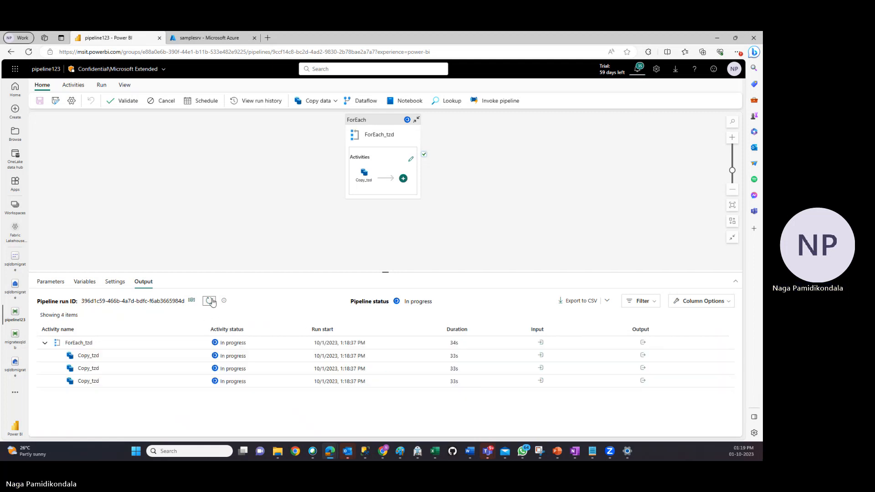
click(210, 301)
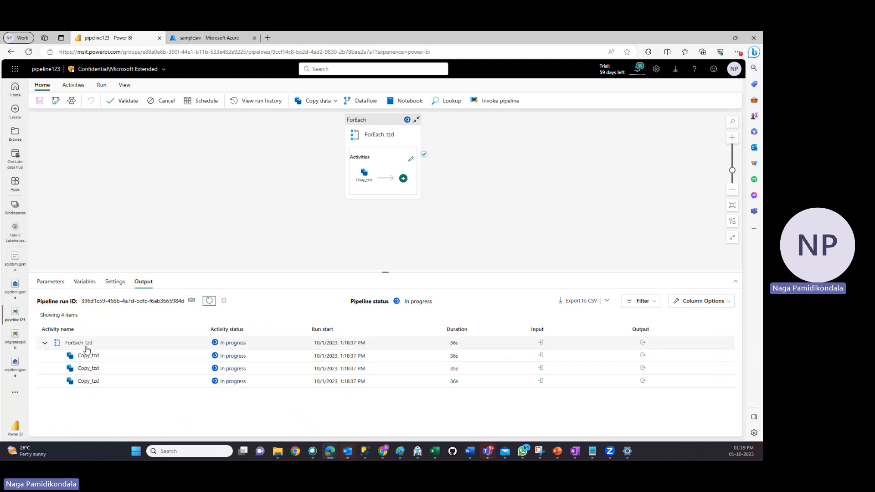
click(210, 302)
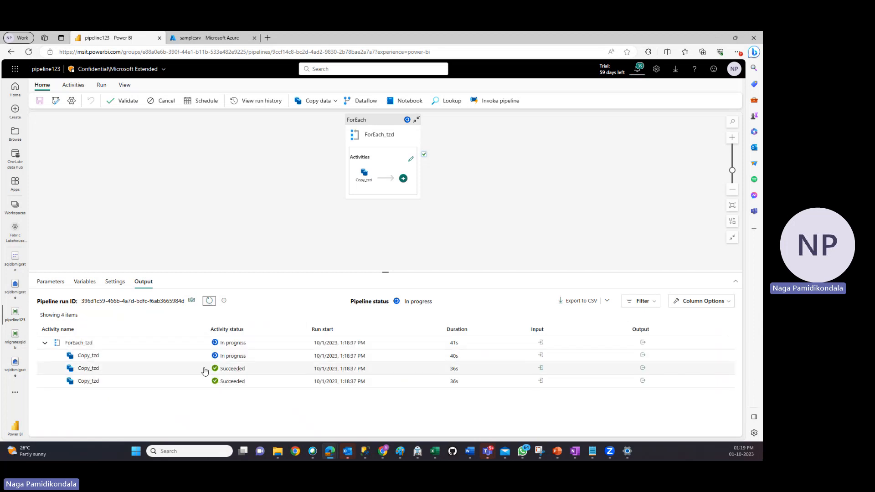
click(209, 301)
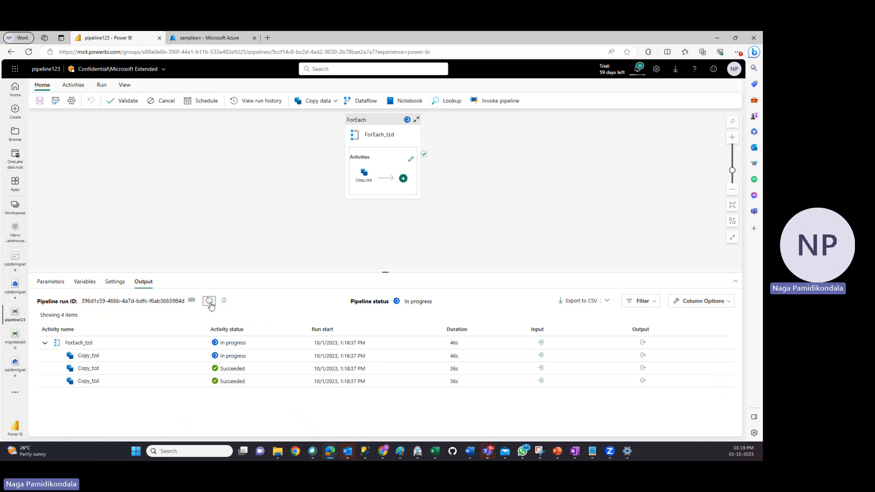
click(210, 301)
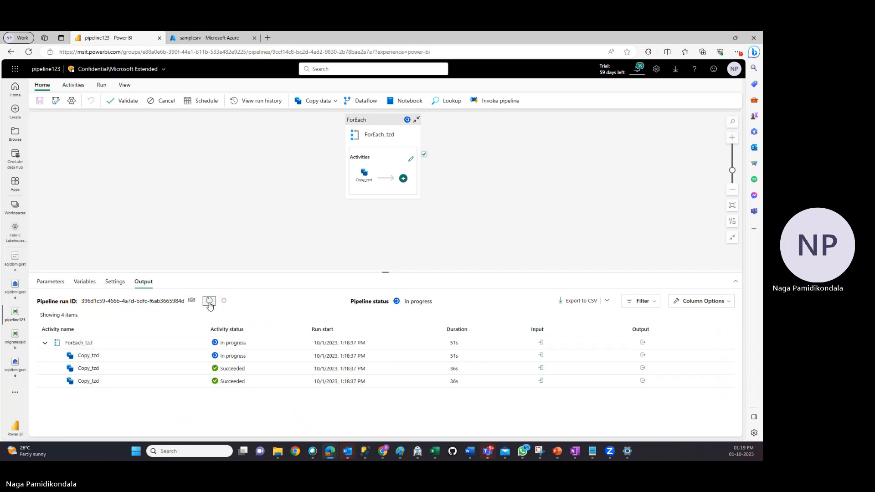
click(210, 301)
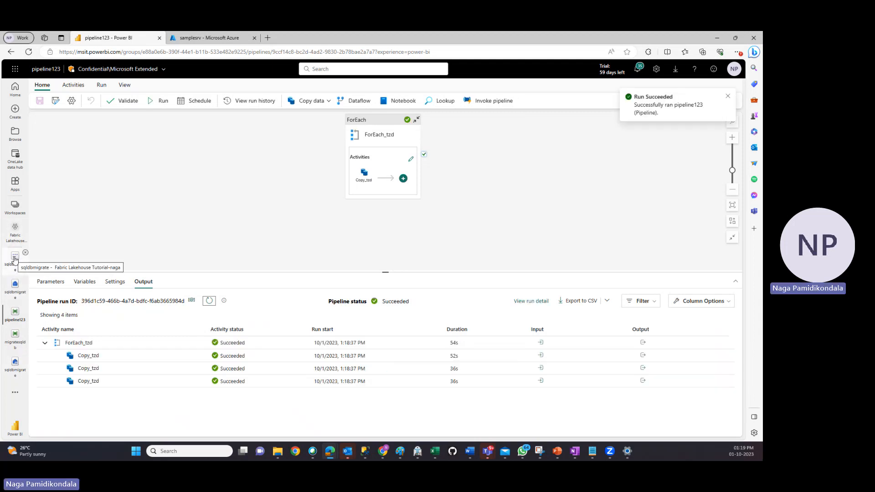
Open the sqldbmigrate lakehouse, preview the SalesLT_vGetAllCategories table and widen the explorer to show full table names
click(15, 366)
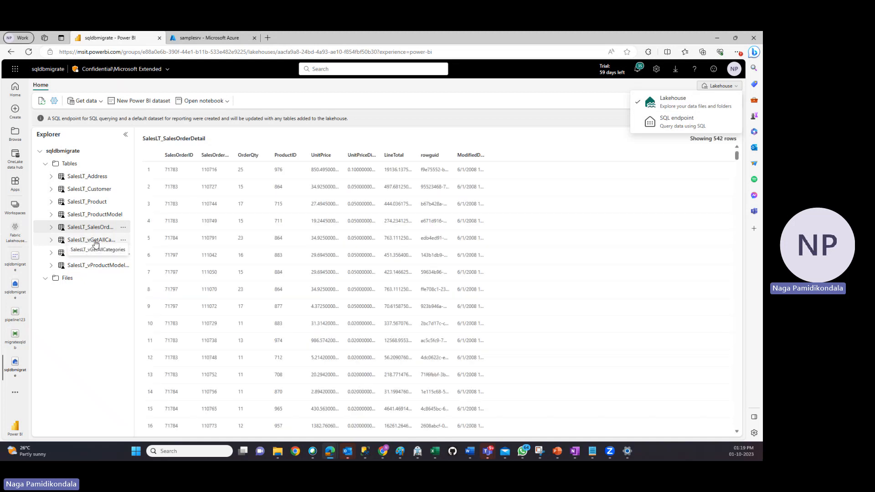
click(96, 242)
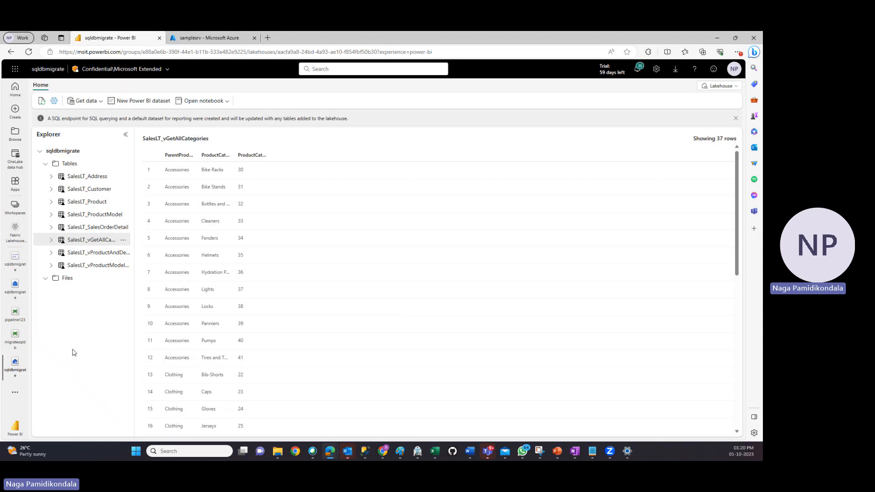
drag(132, 136, 187, 135)
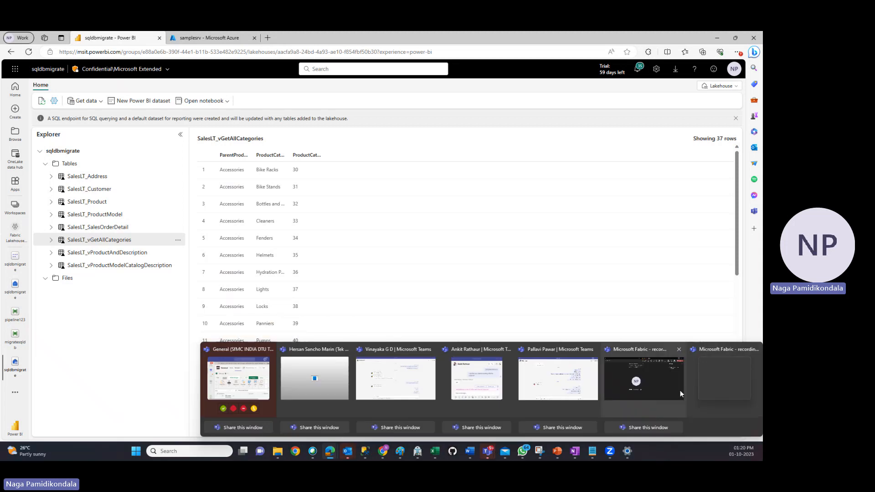
click(668, 387)
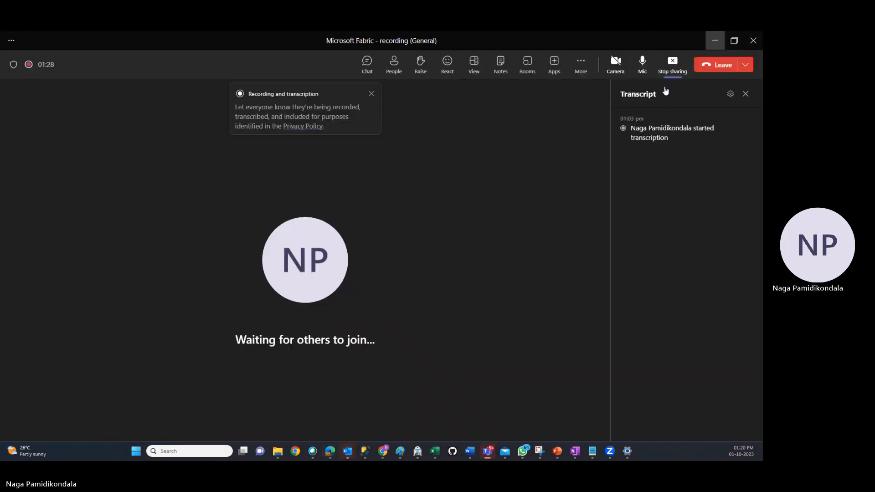
click(581, 63)
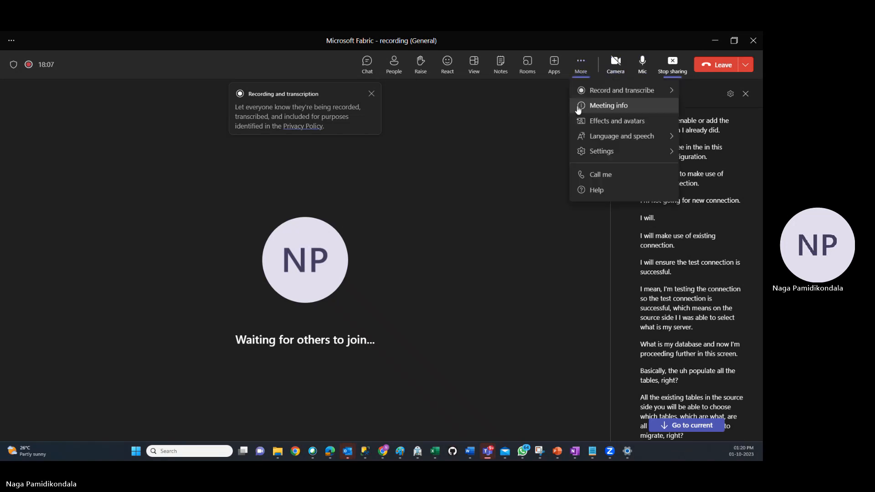
mouse_move(594, 93)
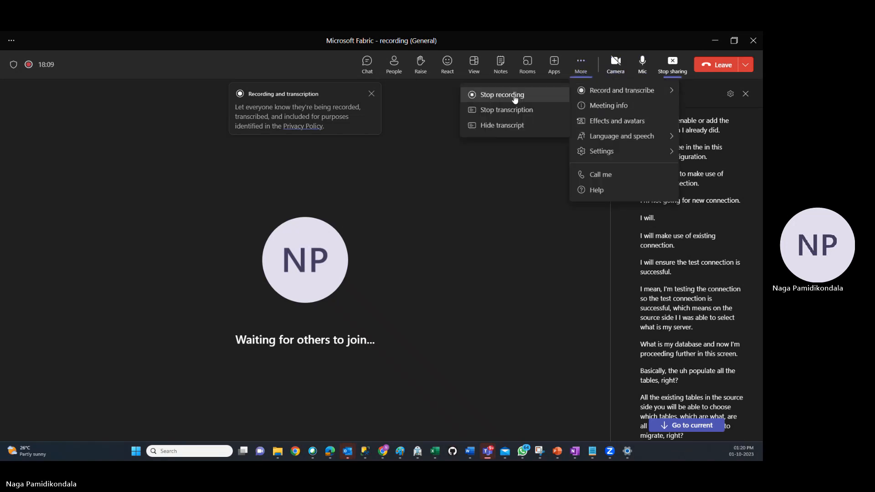